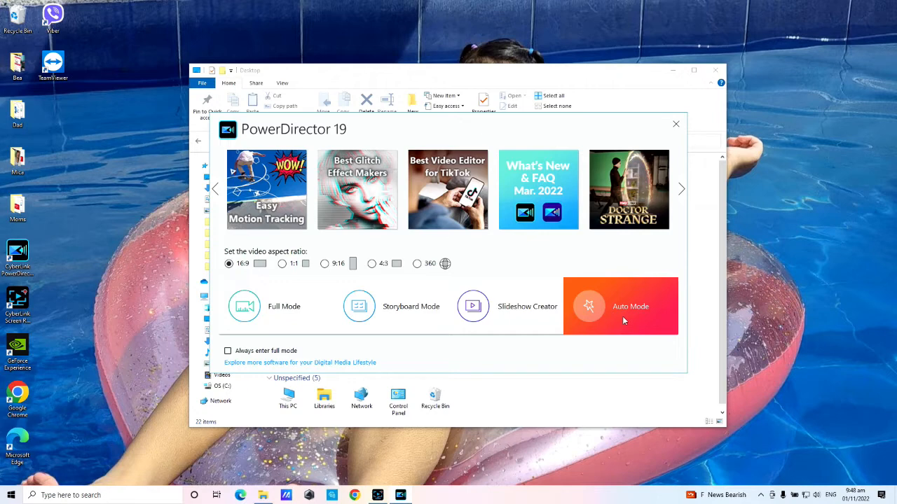
Step: Start a 16:9 project in Full Mode and enlarge the library and preview area above the timeline
{"action": "left_click", "coordinate": [266, 319]}
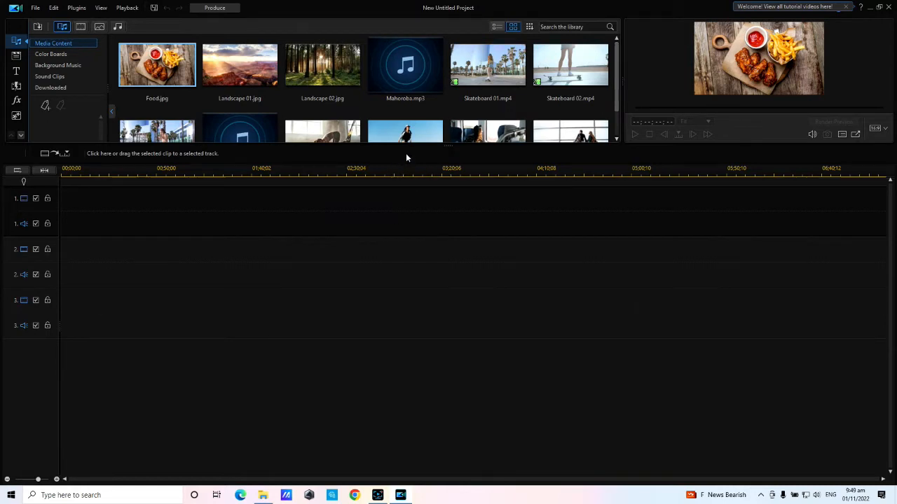
{"action": "left_click_drag", "start_coordinate": [448, 150], "coordinate": [446, 245]}
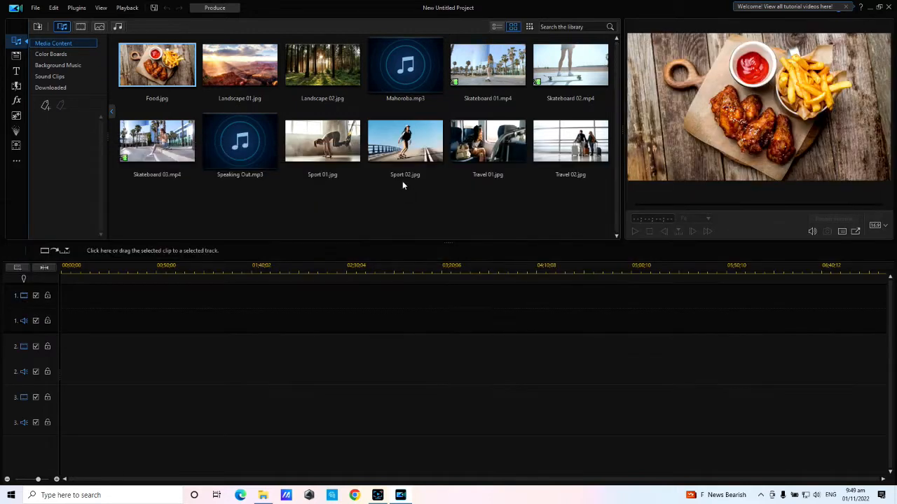
Step: Look through the media library's color boards, background music and sound clips
{"action": "left_click", "coordinate": [74, 57]}
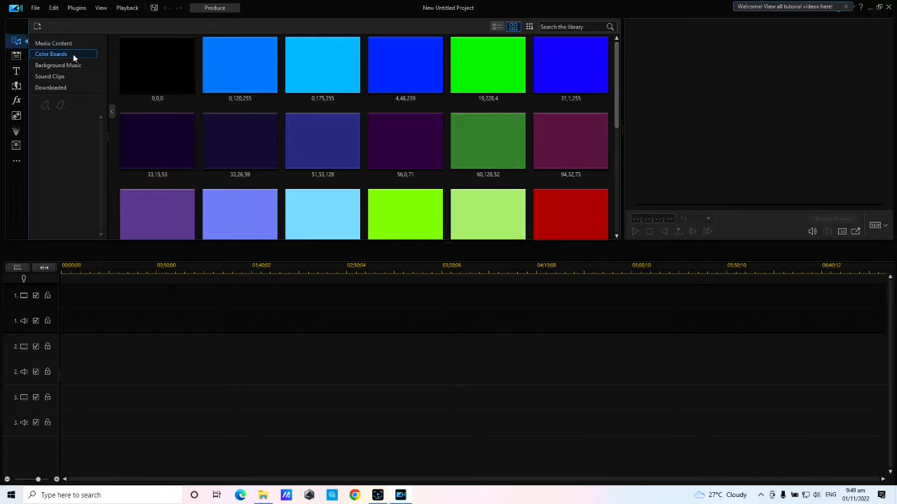
{"action": "left_click", "coordinate": [64, 65]}
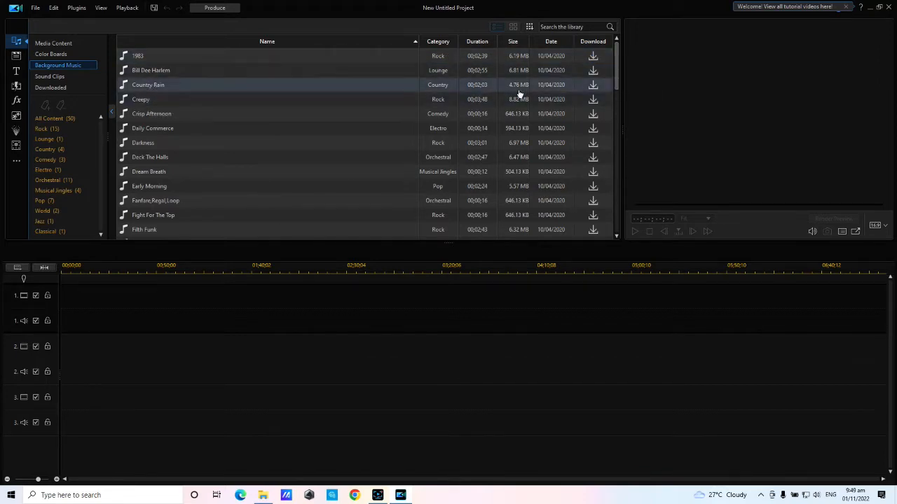
{"action": "left_click", "coordinate": [50, 79]}
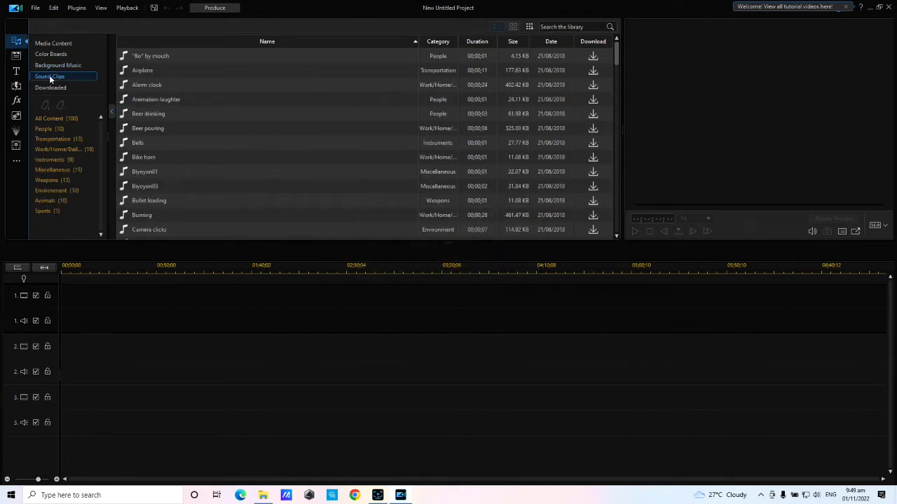
Step: Look through the saved projects and the full collections of title and transition templates
{"action": "left_click", "coordinate": [17, 58]}
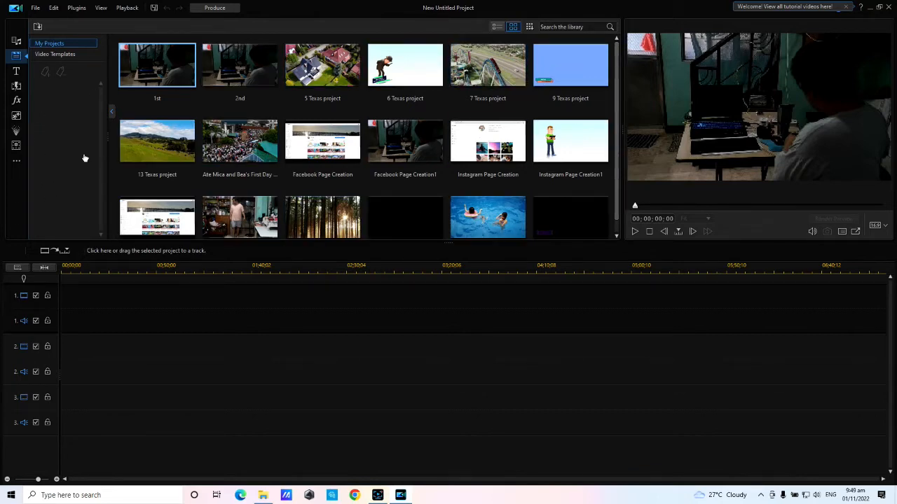
{"action": "left_click", "coordinate": [16, 73]}
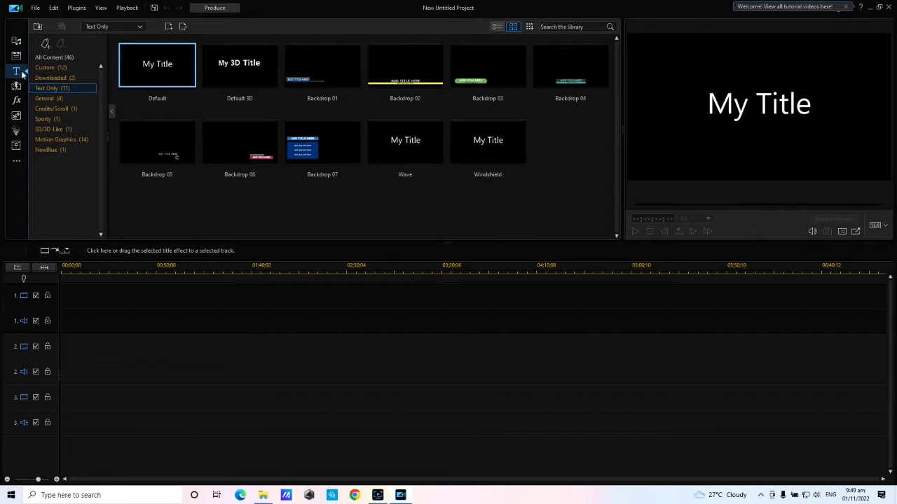
{"action": "left_click", "coordinate": [61, 56]}
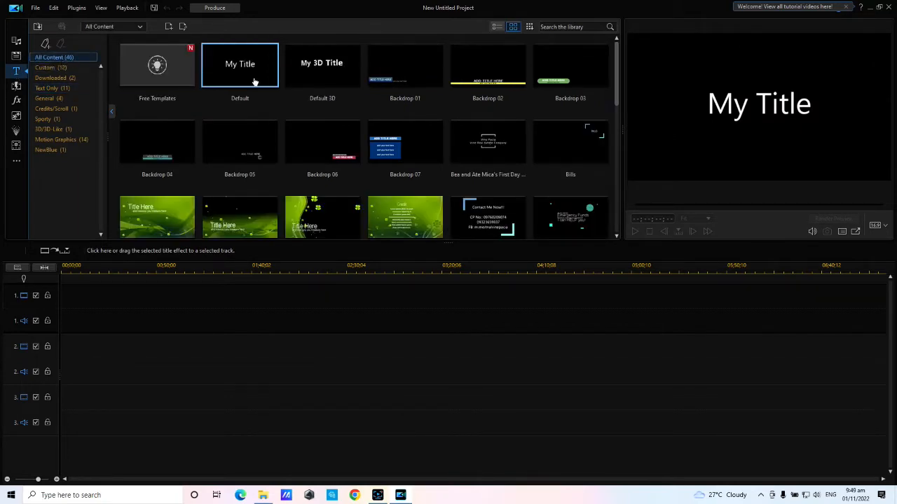
{"action": "left_click", "coordinate": [16, 86]}
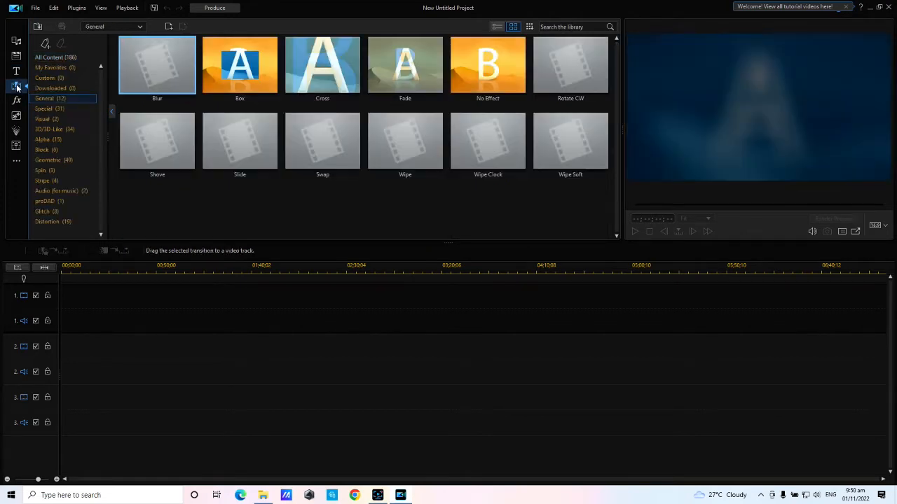
{"action": "left_click", "coordinate": [61, 58]}
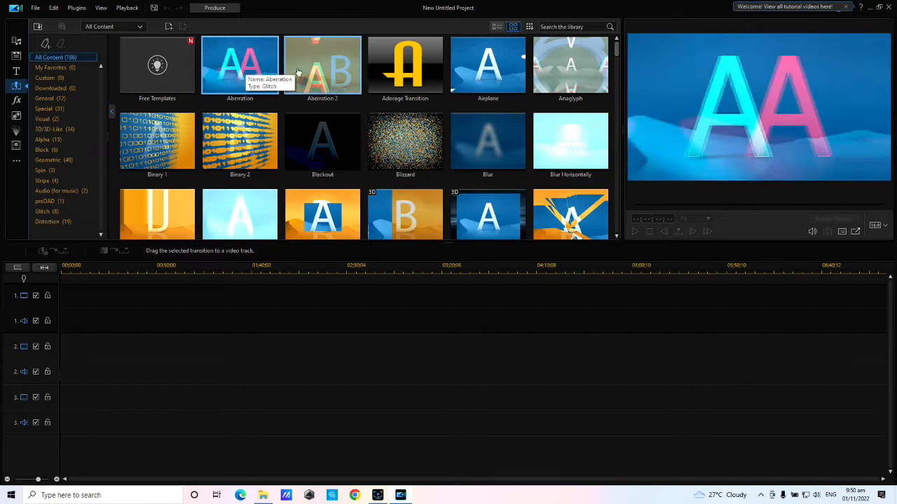
Step: Look through the effects, video overlays, particle objects and audio mixing controls
{"action": "left_click", "coordinate": [17, 101]}
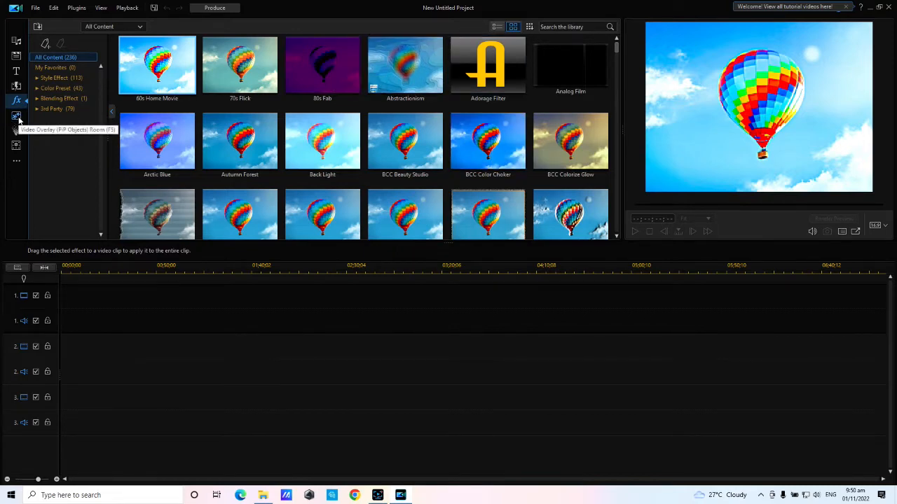
{"action": "left_click", "coordinate": [19, 119]}
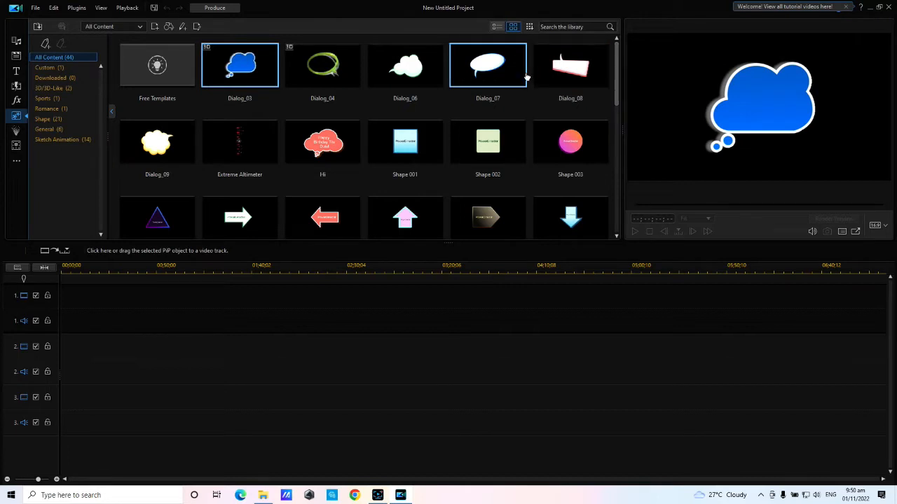
{"action": "left_click", "coordinate": [17, 136]}
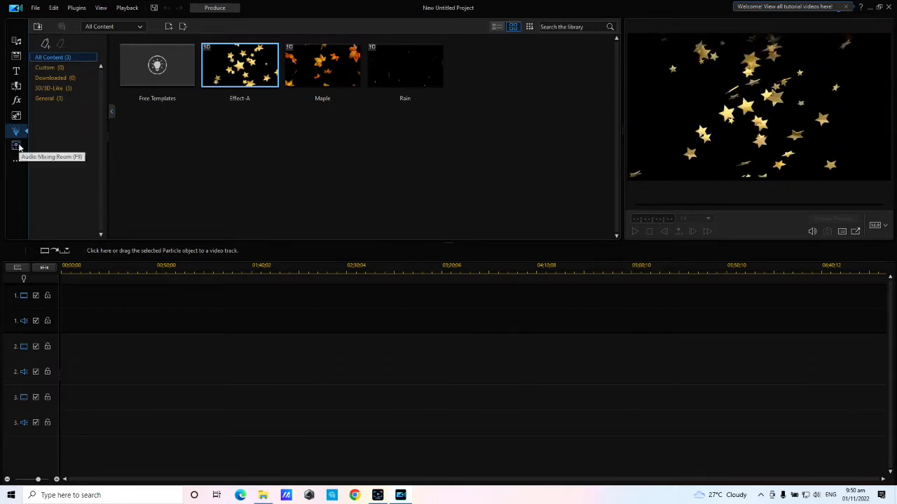
{"action": "left_click", "coordinate": [16, 145]}
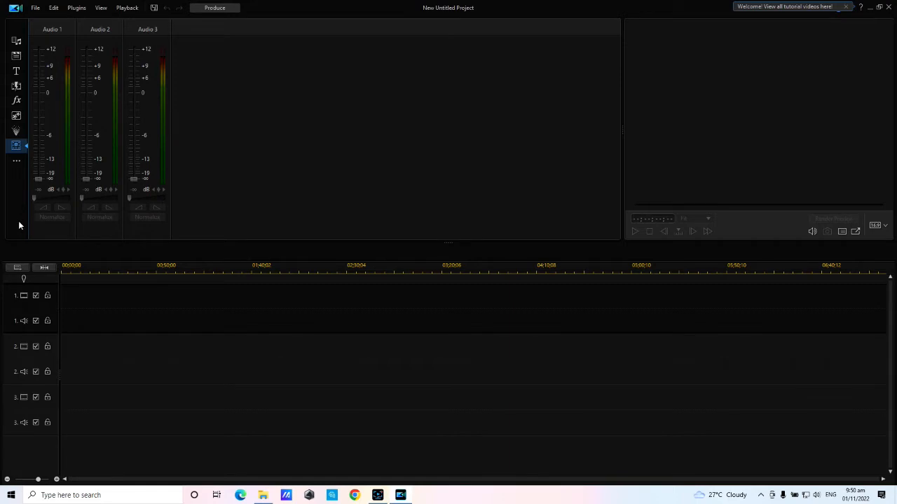
Step: Check the additional rooms and open the Voice-Over Recording Room
{"action": "left_click", "coordinate": [14, 162]}
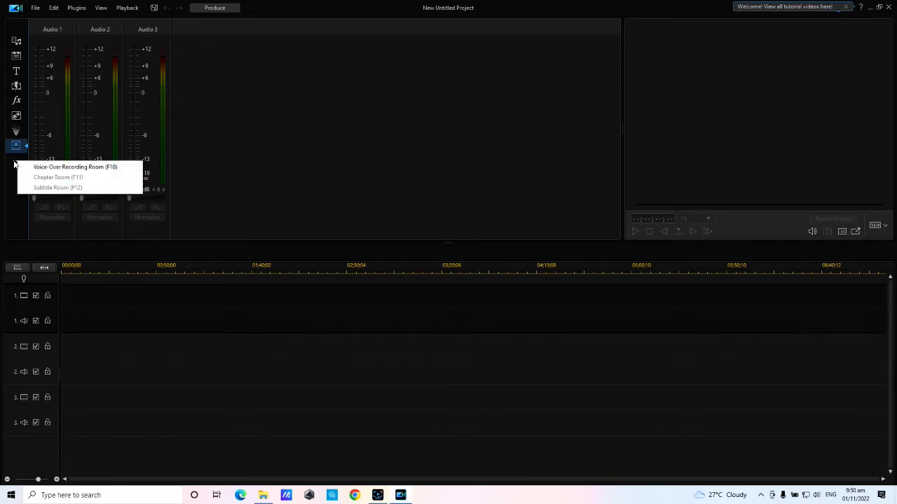
{"action": "left_click", "coordinate": [14, 161]}
{"action": "left_click", "coordinate": [14, 162]}
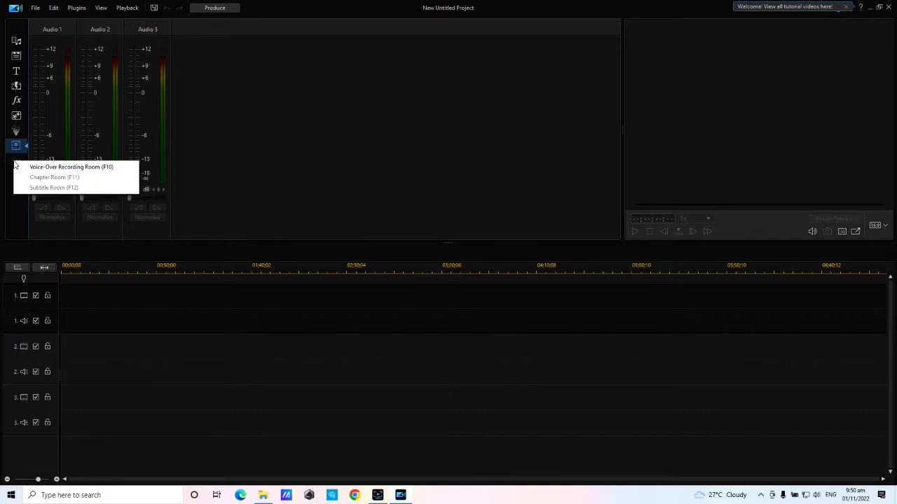
{"action": "left_click", "coordinate": [19, 204]}
{"action": "left_click", "coordinate": [20, 163]}
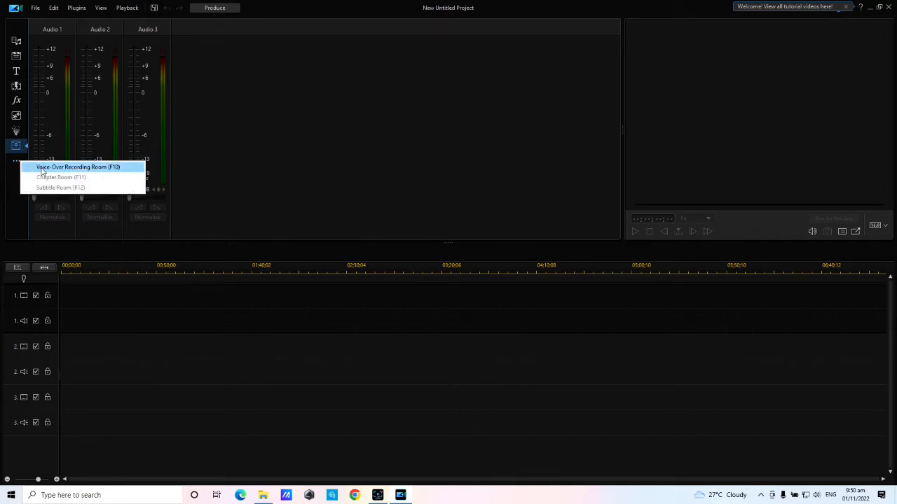
{"action": "left_click", "coordinate": [42, 169]}
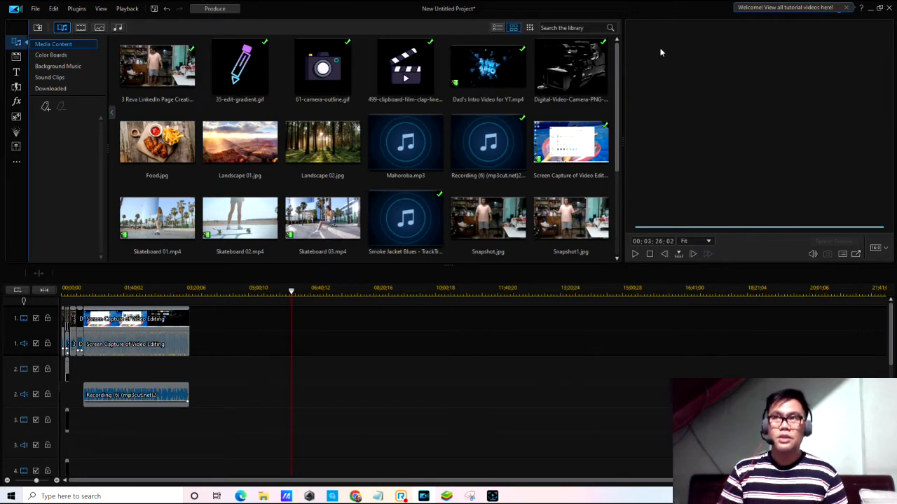
Step: Shrink the editor window to expose the desktop and add the video VID_20221021_230859 to track 1 after the existing clips
{"action": "left_click_drag", "start_coordinate": [669, 11], "coordinate": [529, 19]}
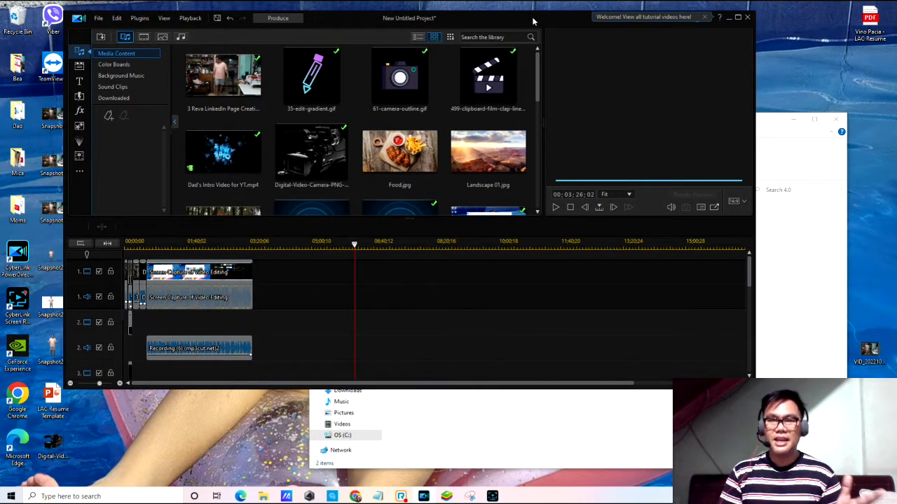
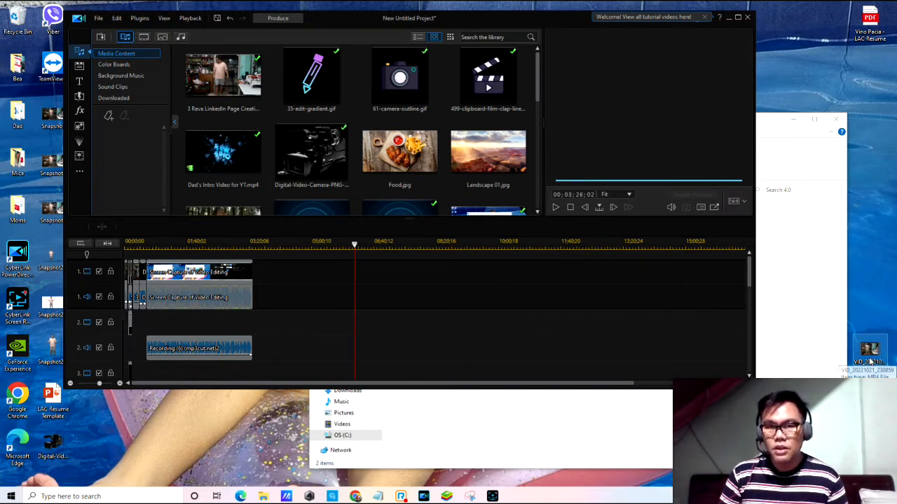
{"action": "left_click_drag", "start_coordinate": [870, 361], "coordinate": [359, 282]}
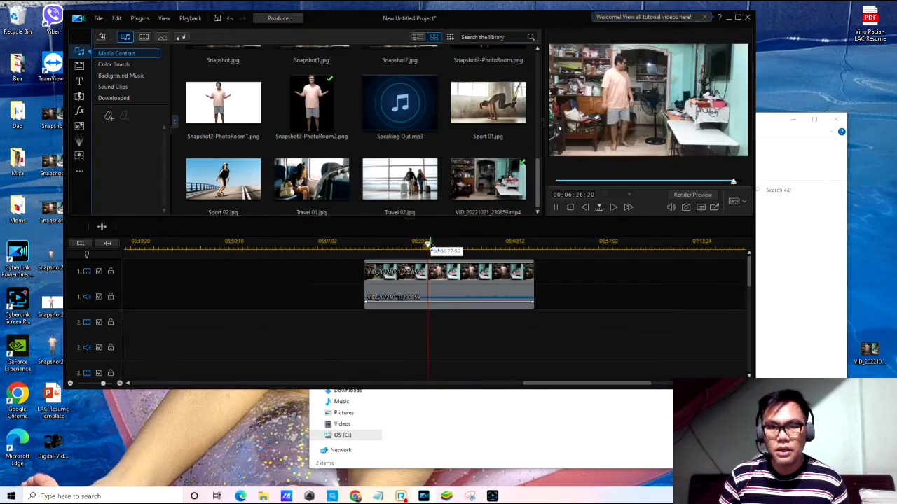
Step: Play the VID_20221021_230859 clip to 00:06:28:09 and split it there
{"action": "left_click", "coordinate": [558, 209]}
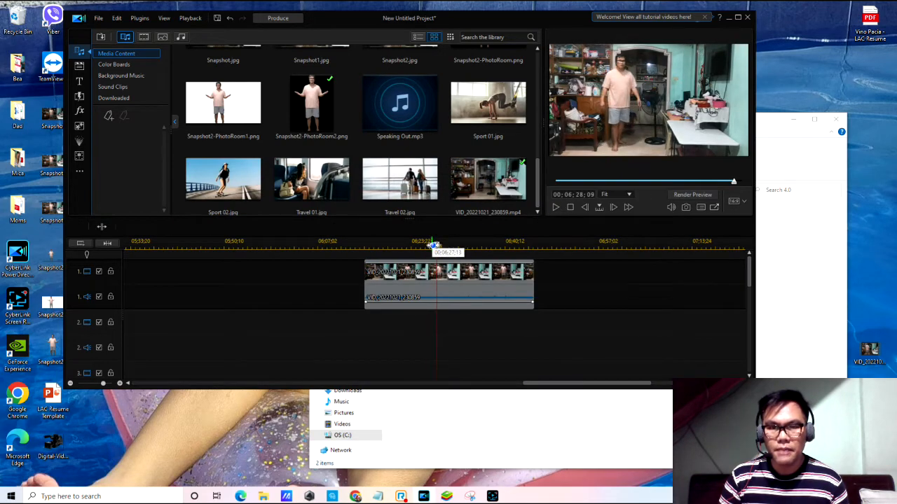
{"action": "right_click", "coordinate": [448, 287]}
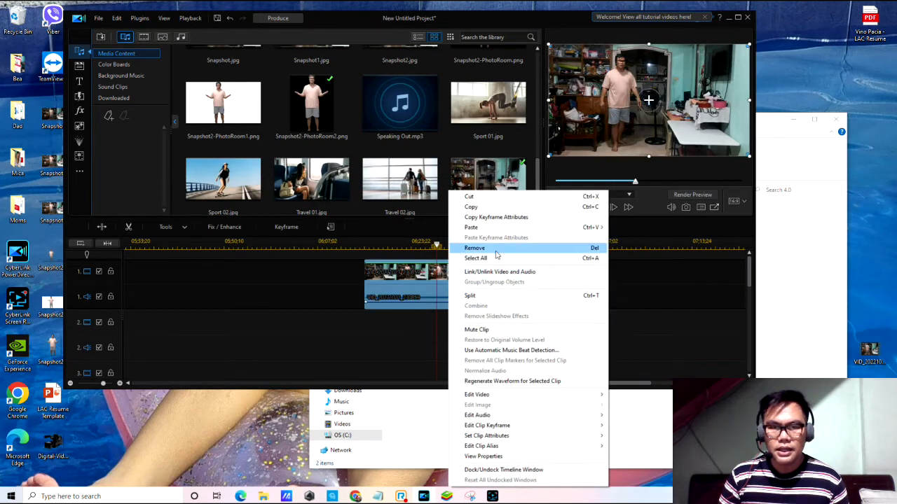
{"action": "left_click", "coordinate": [483, 295]}
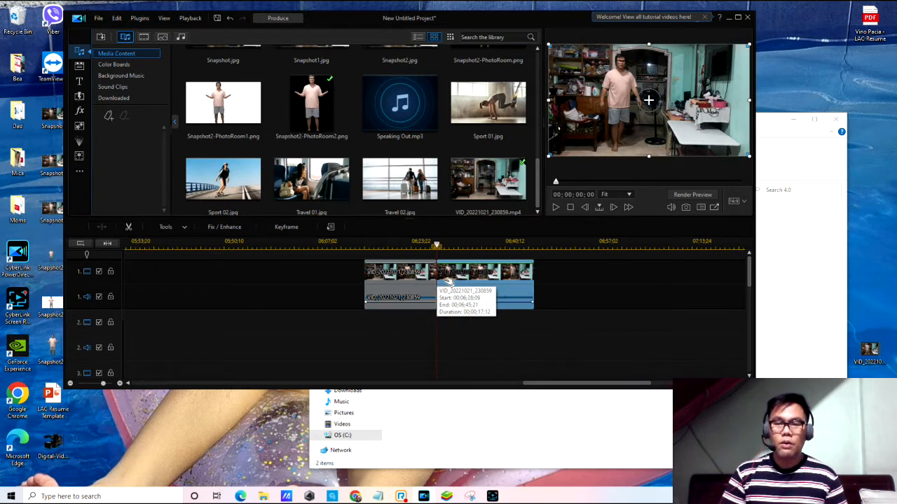
Step: Remove the part of the VID_20221021_230859 clip before the split, leaving a gap
{"action": "right_click", "coordinate": [461, 280]}
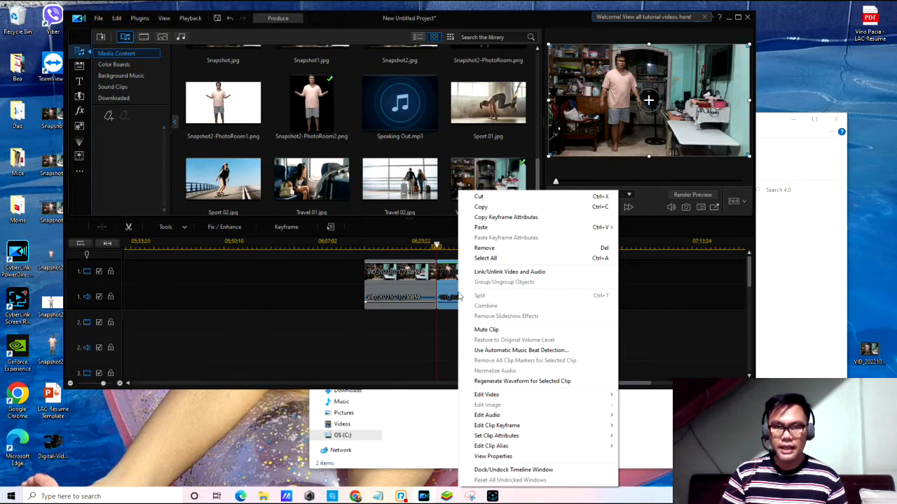
{"action": "left_click", "coordinate": [401, 285]}
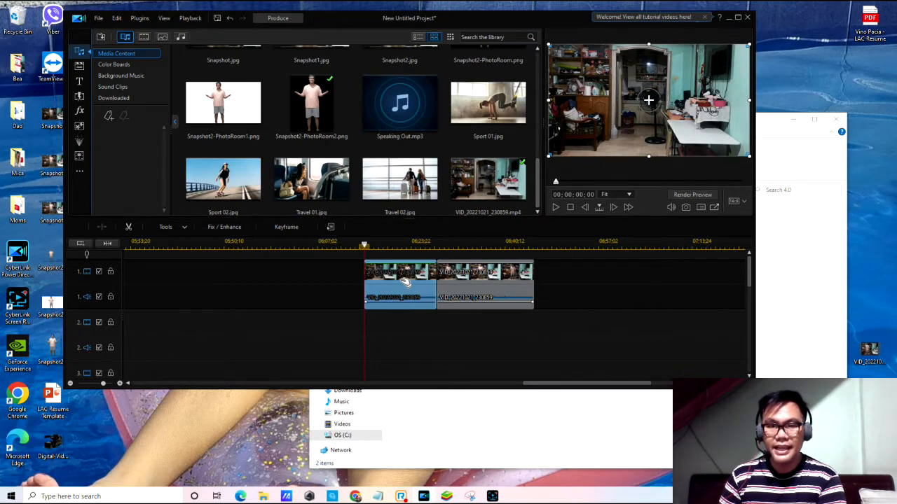
{"action": "key", "text": "Delete"}
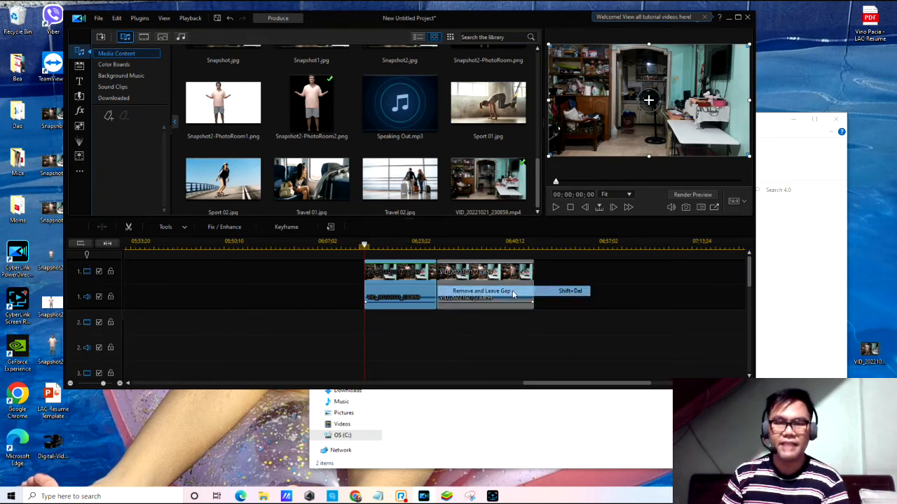
{"action": "left_click", "coordinate": [513, 291]}
Step: Split the remaining VID_20221021_230859 clip at 00:06:40:11 and delete the part after the split
{"action": "left_click", "coordinate": [492, 301]}
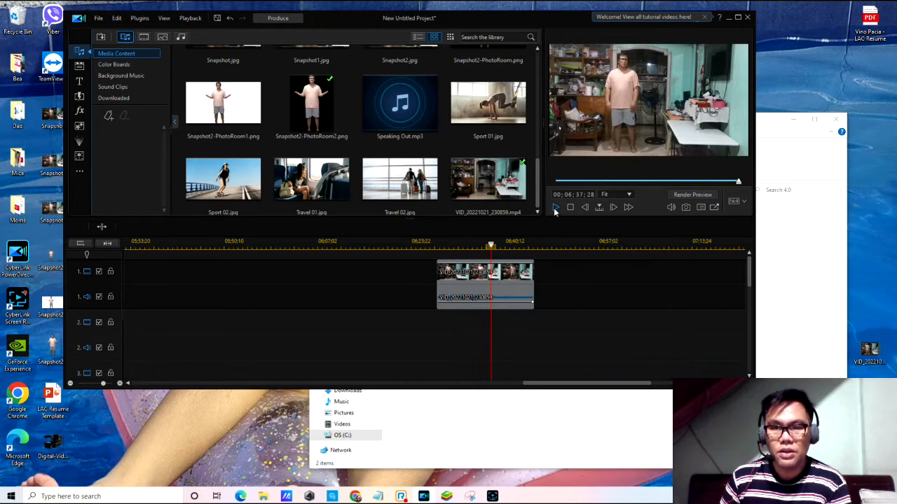
{"action": "left_click", "coordinate": [554, 207]}
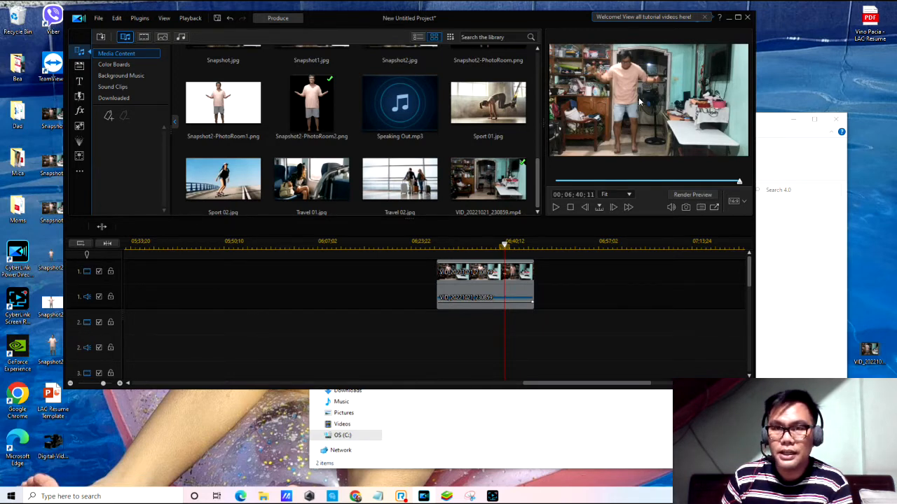
{"action": "right_click", "coordinate": [519, 282]}
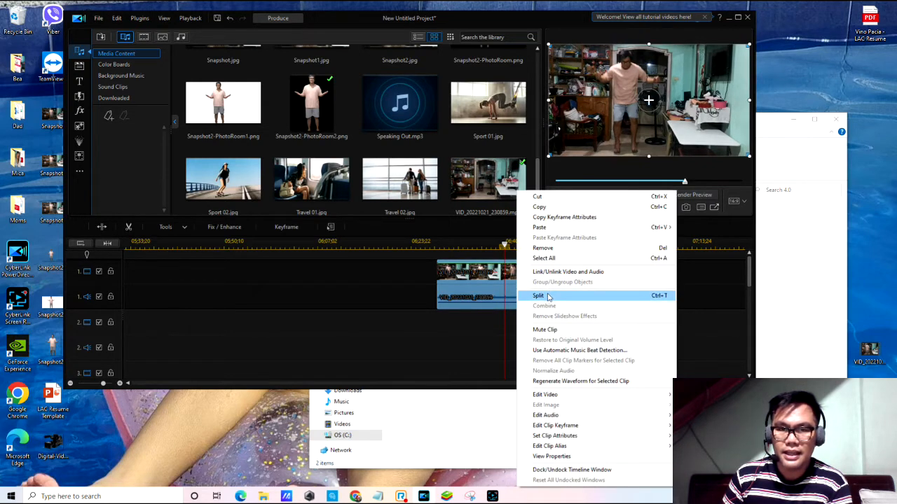
{"action": "left_click", "coordinate": [549, 297]}
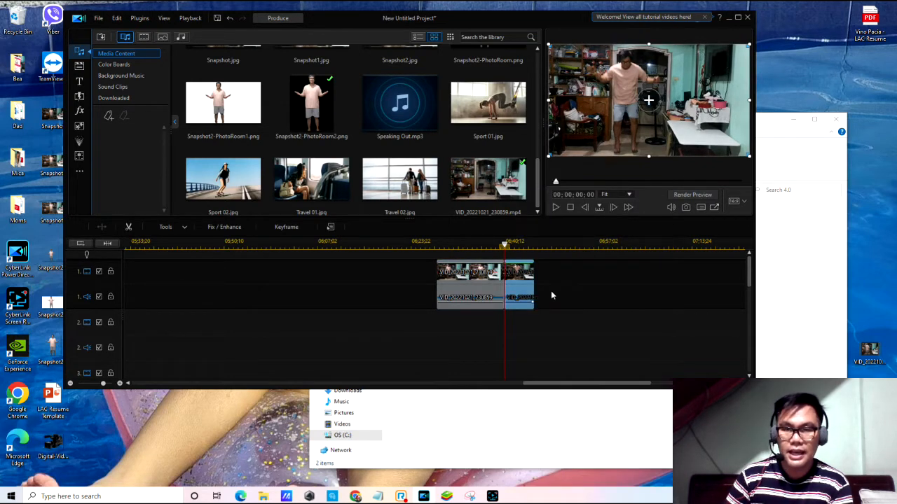
{"action": "key", "text": "Delete"}
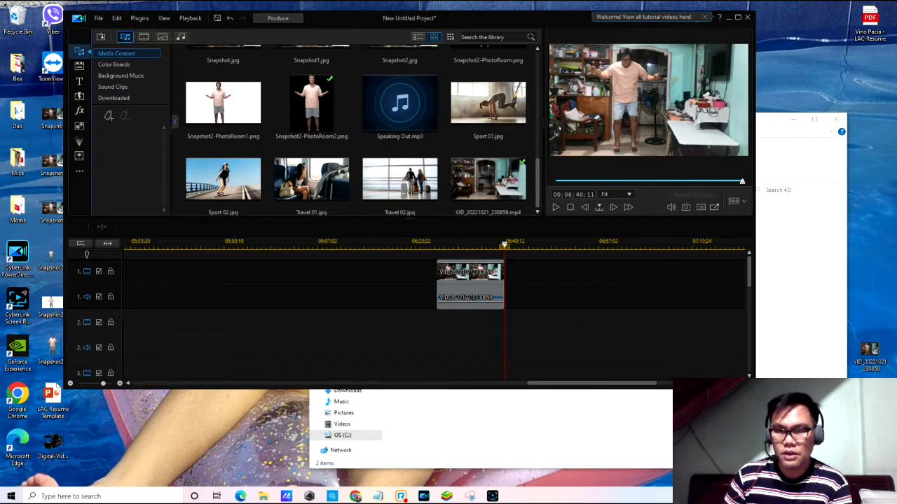
Step: Add the desktop video VID_20221021_231201 to track 1 after the trimmed clip and play it to 00:07:00:18
{"action": "left_click_drag", "start_coordinate": [868, 351], "coordinate": [561, 276]}
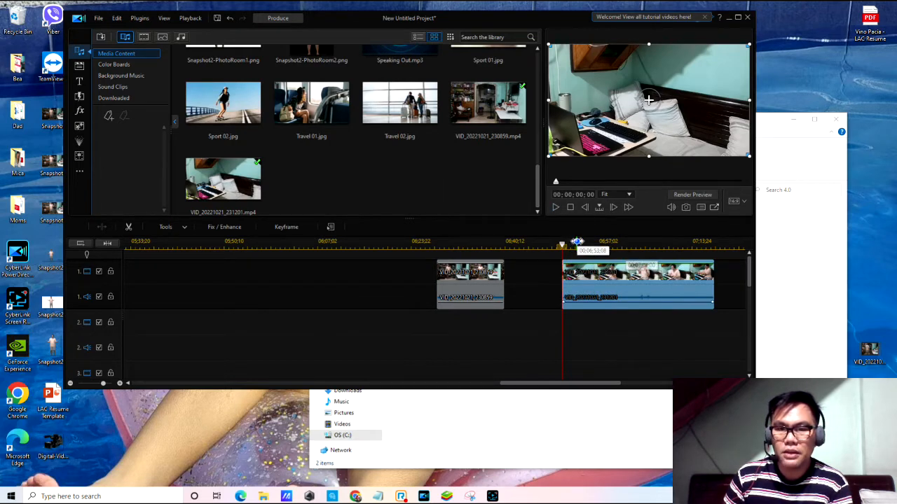
{"action": "left_click", "coordinate": [555, 208]}
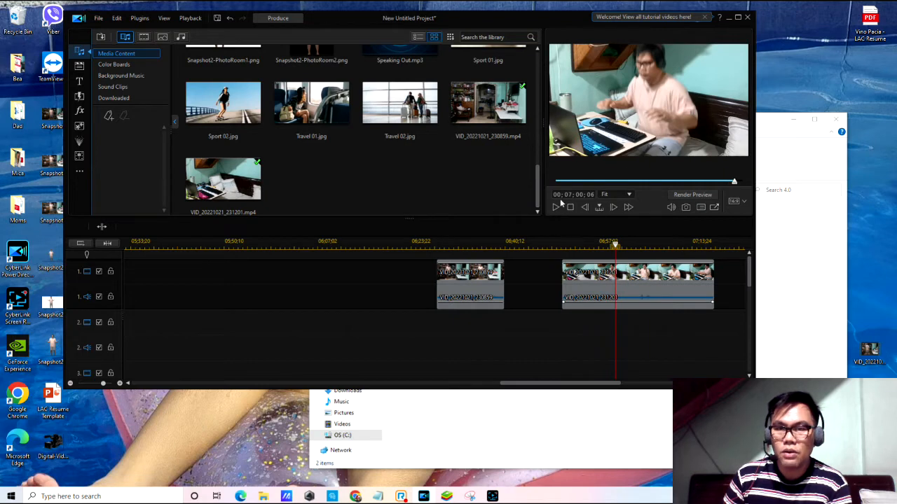
{"action": "left_click", "coordinate": [555, 208]}
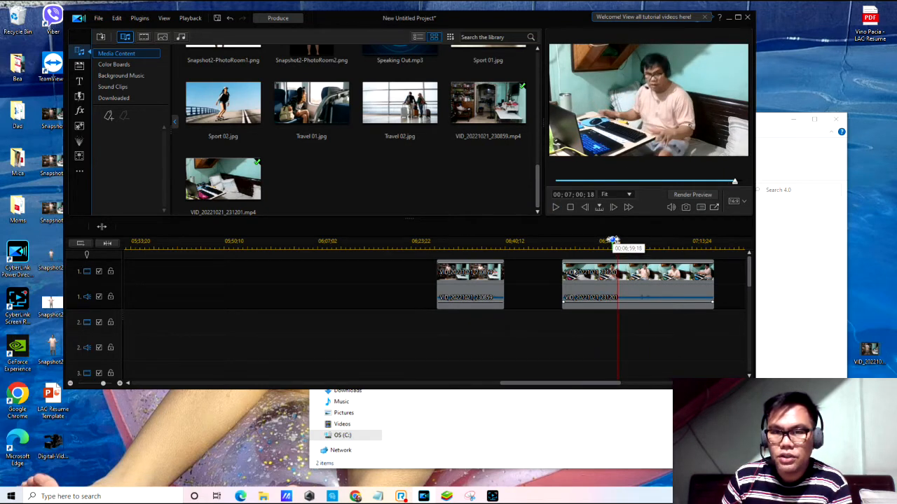
Step: Split the VID_20221021_231201 clip on track 1 at 00:07:00:12
{"action": "left_click", "coordinate": [612, 241]}
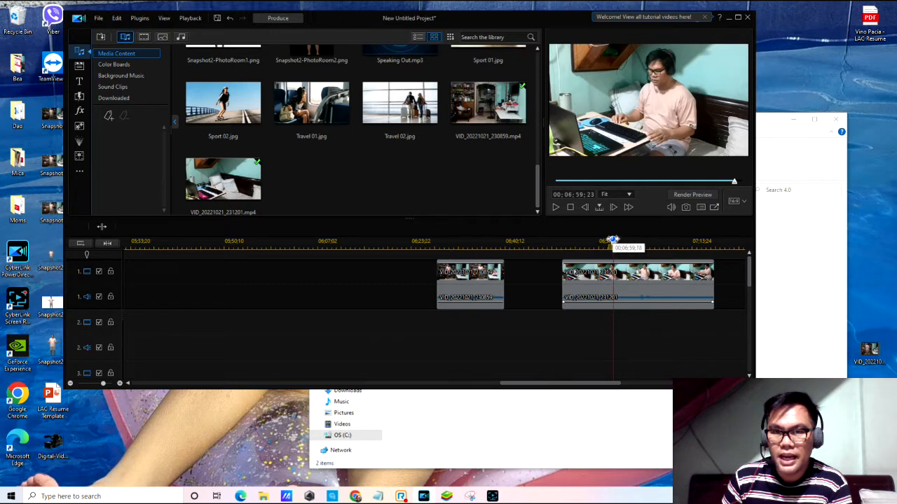
{"action": "left_click", "coordinate": [611, 241]}
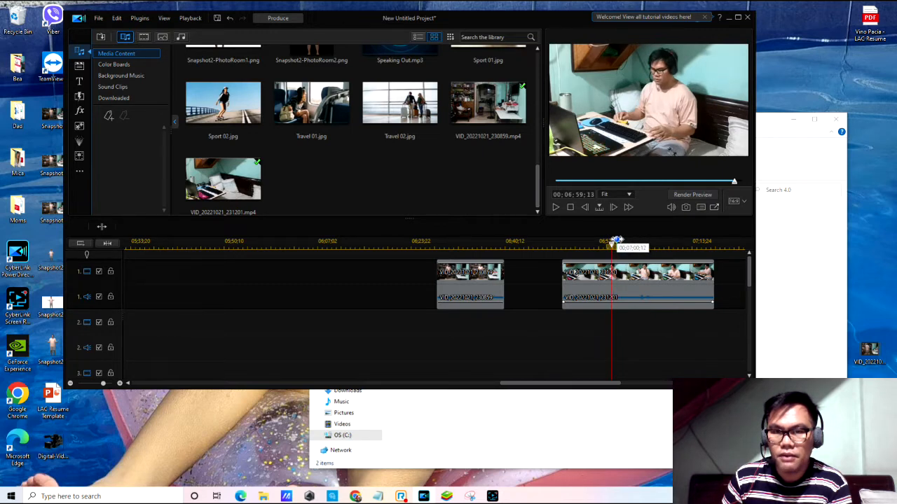
{"action": "left_click", "coordinate": [616, 241]}
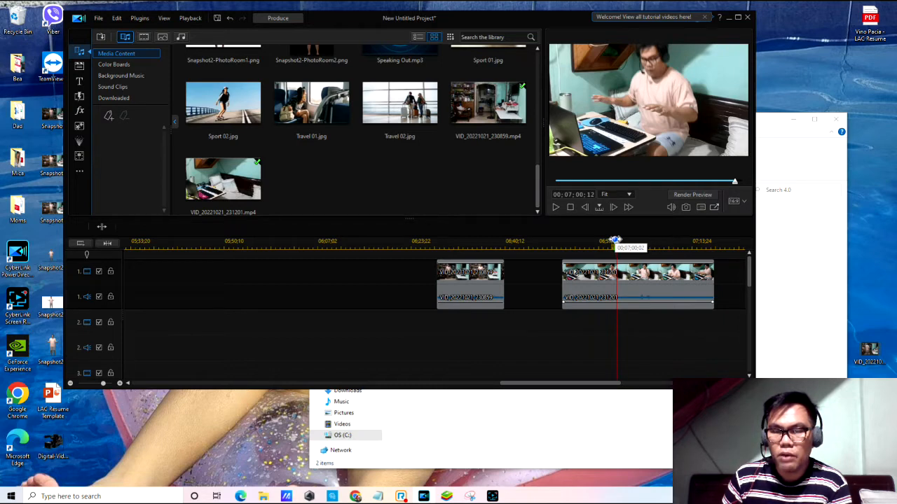
{"action": "right_click", "coordinate": [595, 279]}
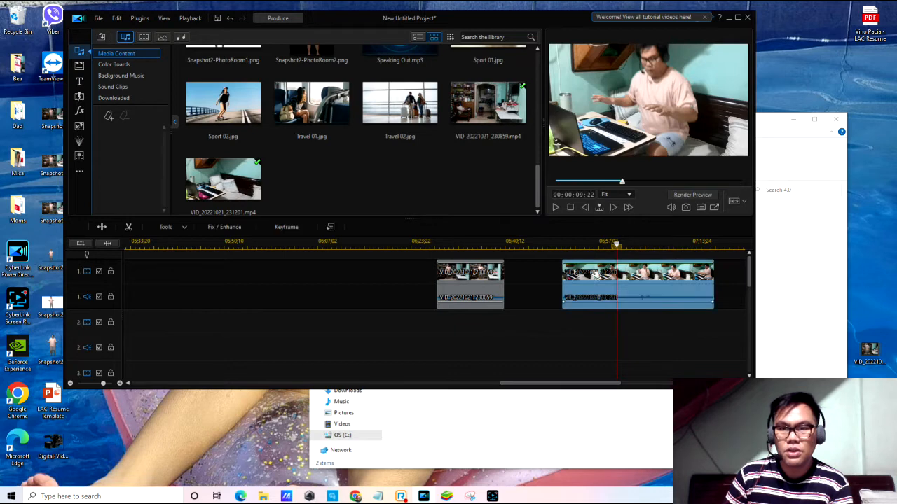
{"action": "left_click", "coordinate": [553, 366]}
{"action": "scroll", "coordinate": [599, 290], "scroll_direction": "down", "scroll_amount": 1}
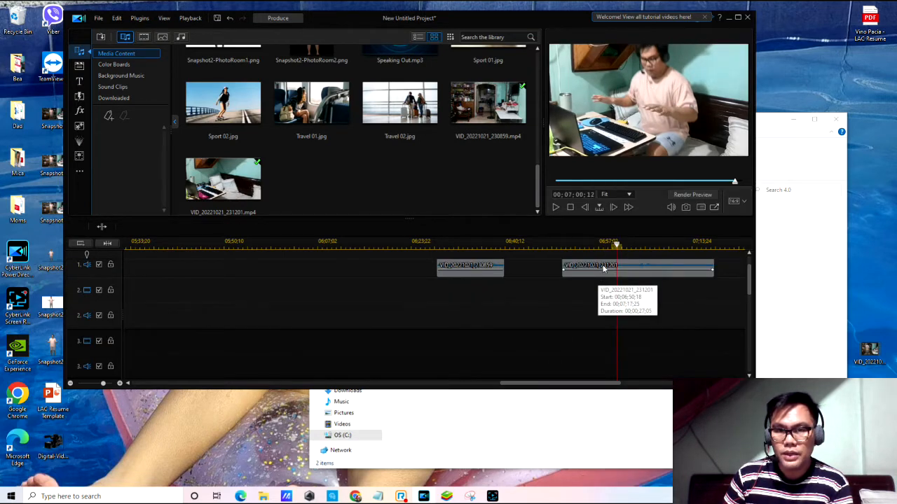
{"action": "scroll", "coordinate": [736, 281], "scroll_direction": "up", "scroll_amount": 1}
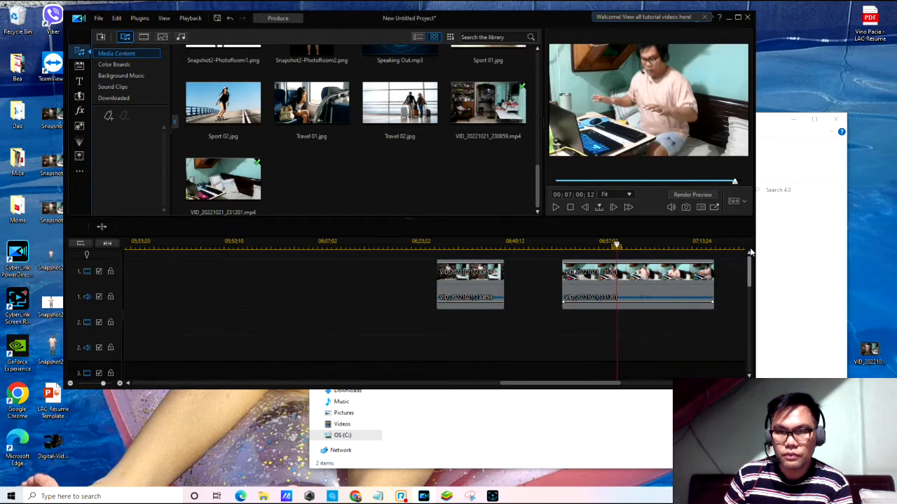
{"action": "right_click", "coordinate": [631, 274]}
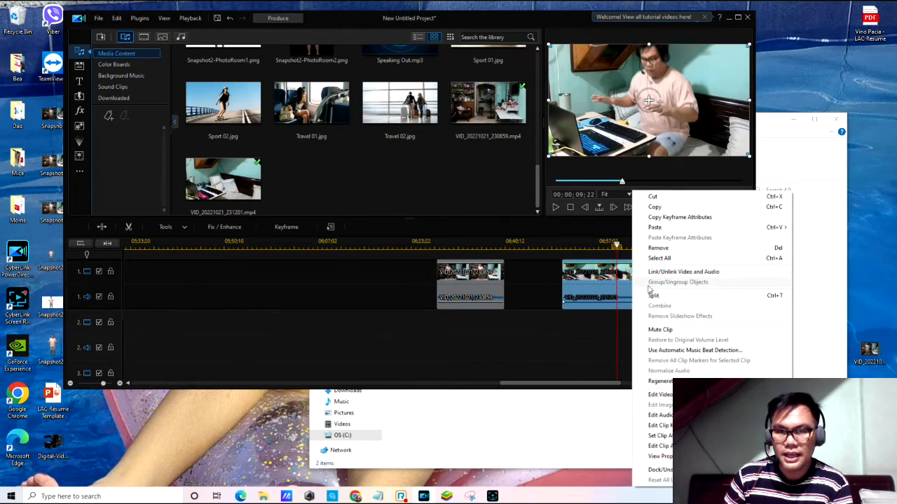
{"action": "left_click", "coordinate": [655, 295]}
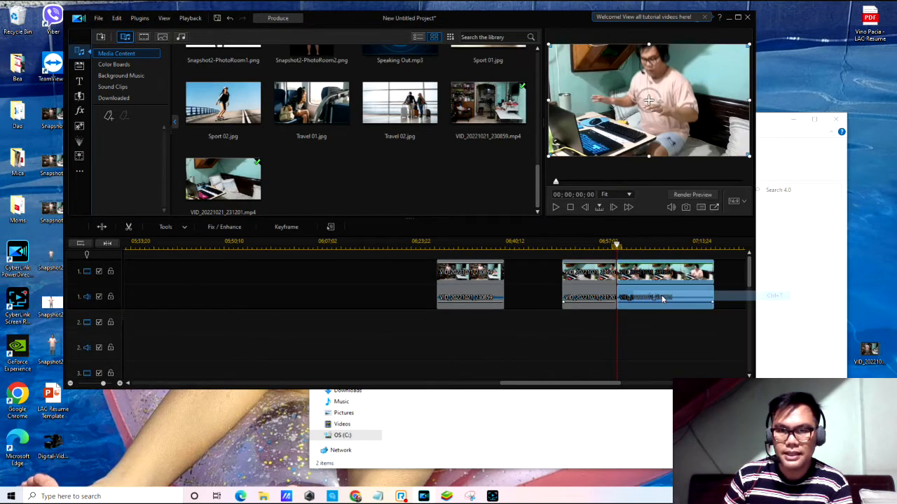
Step: Remove the part of the VID_20221021_231201 clip before the split, leaving a gap
{"action": "left_click", "coordinate": [582, 278]}
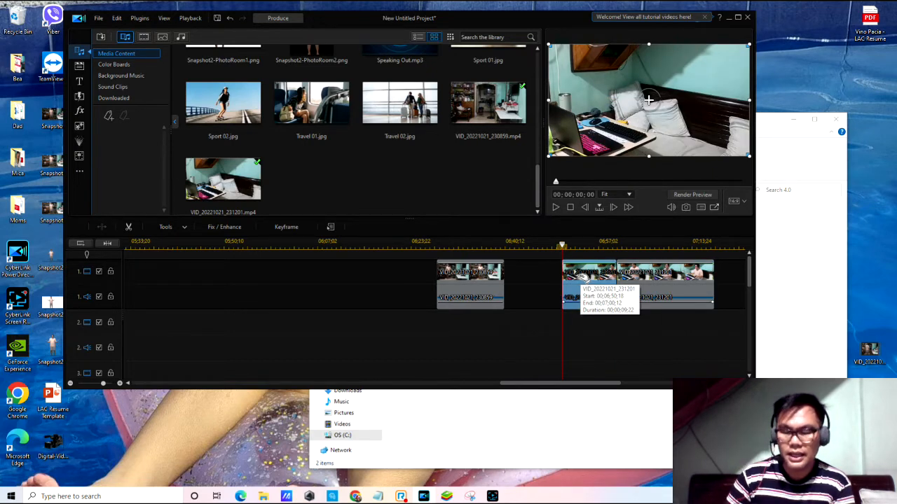
{"action": "key", "text": "Delete"}
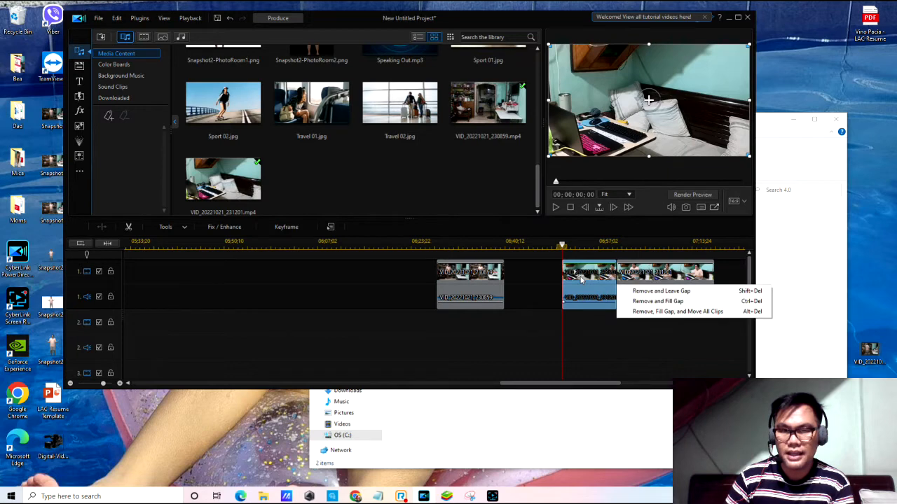
{"action": "left_click", "coordinate": [651, 293]}
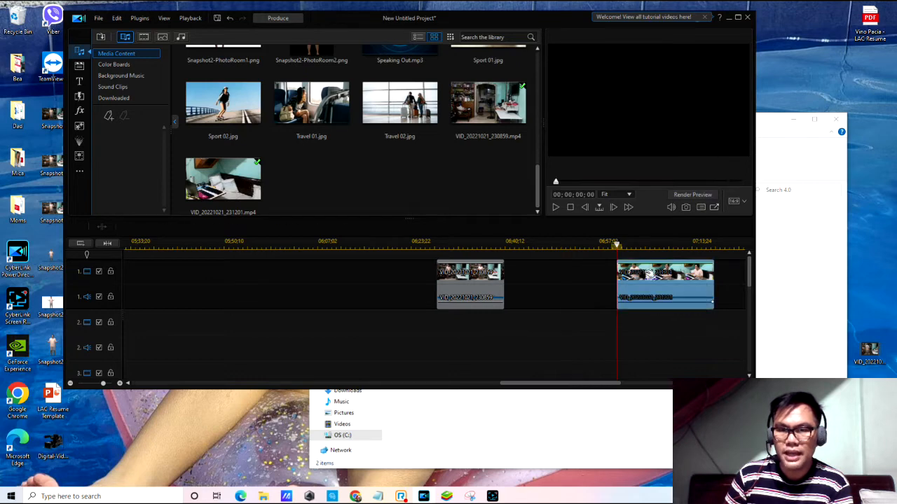
Step: Move the remaining VID_20221021_231201 clip on track 1 directly against the end of the VID_20221021_230859 clip
{"action": "left_click", "coordinate": [646, 277]}
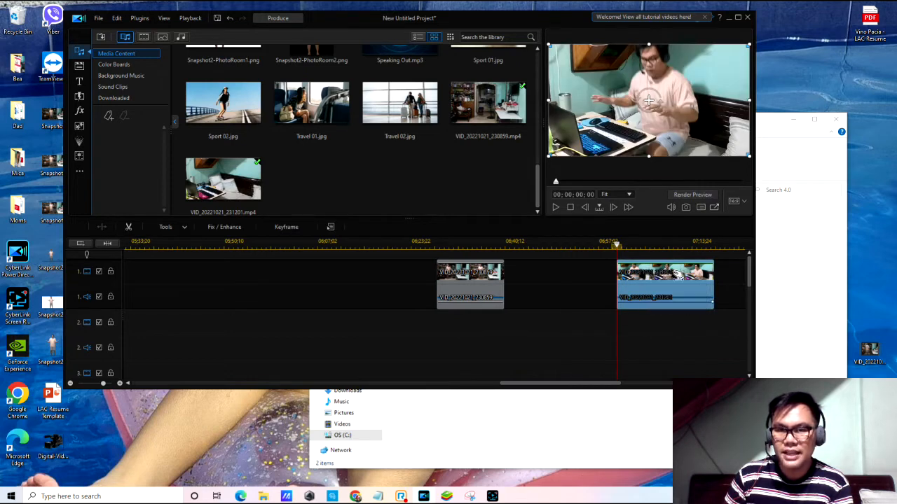
{"action": "left_click_drag", "start_coordinate": [675, 267], "coordinate": [566, 259]}
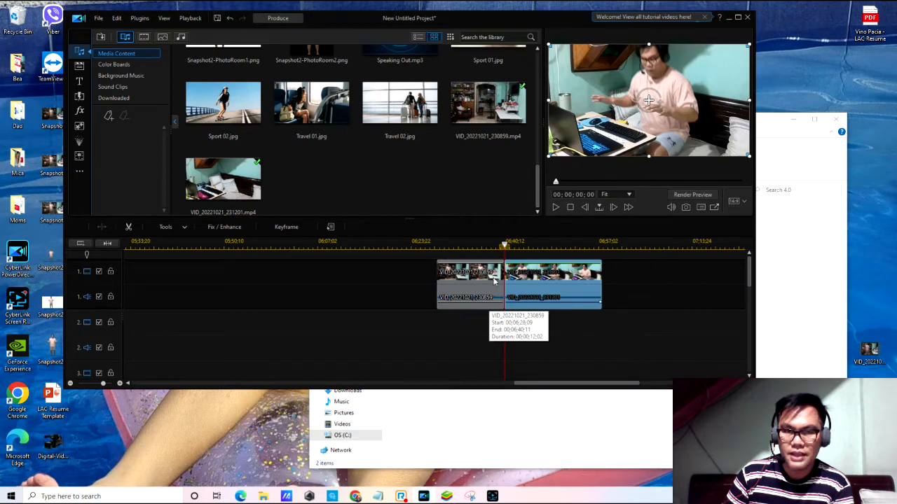
{"action": "mouse_move", "coordinate": [532, 285]}
{"action": "left_mouse_down"}
{"action": "mouse_move", "coordinate": [544, 282]}
{"action": "mouse_move", "coordinate": [538, 276]}
{"action": "left_mouse_up"}
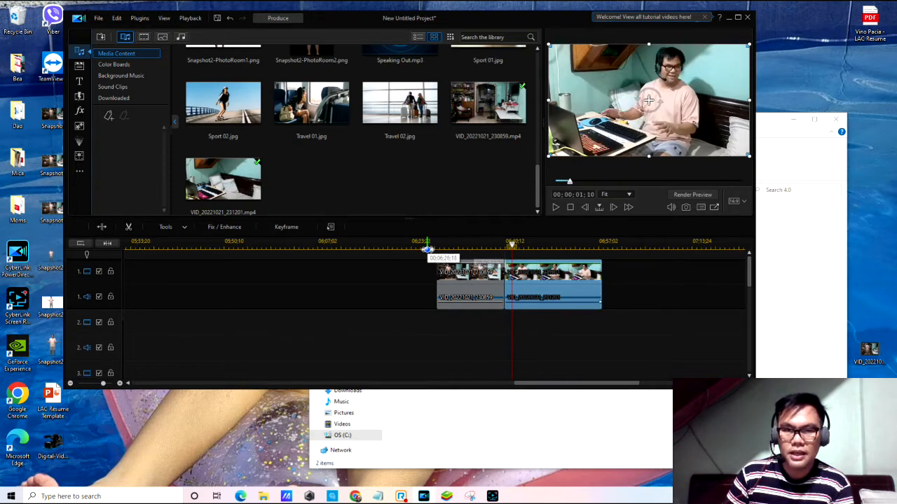
Step: Play the two joined clips from 00:06:26:08 and pause at 00:06:46:28
{"action": "left_click", "coordinate": [426, 243]}
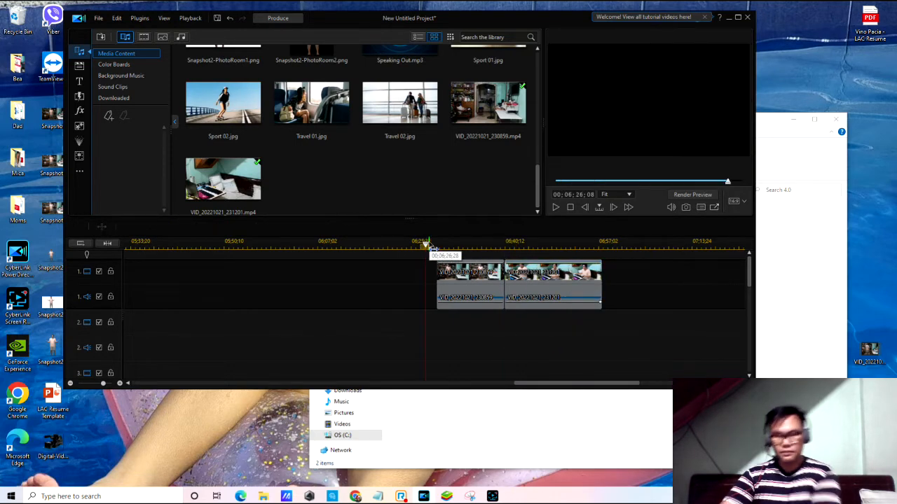
{"action": "left_click", "coordinate": [557, 208]}
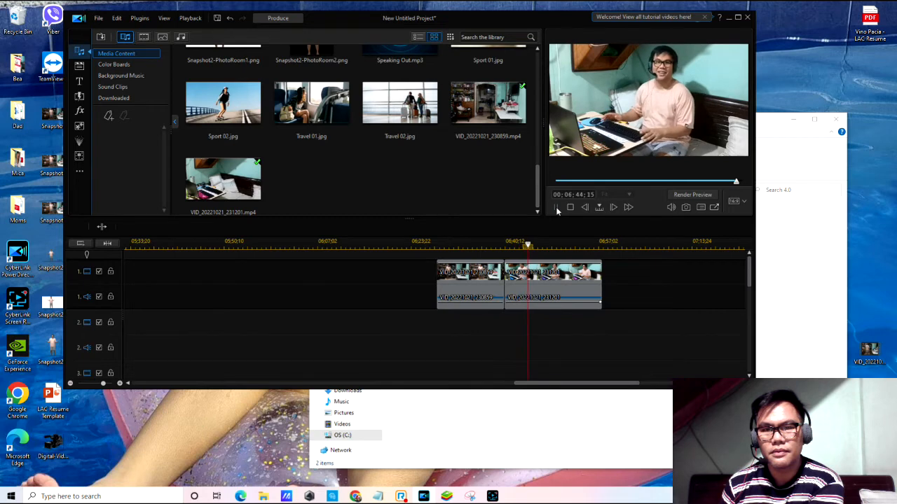
{"action": "left_click", "coordinate": [555, 207]}
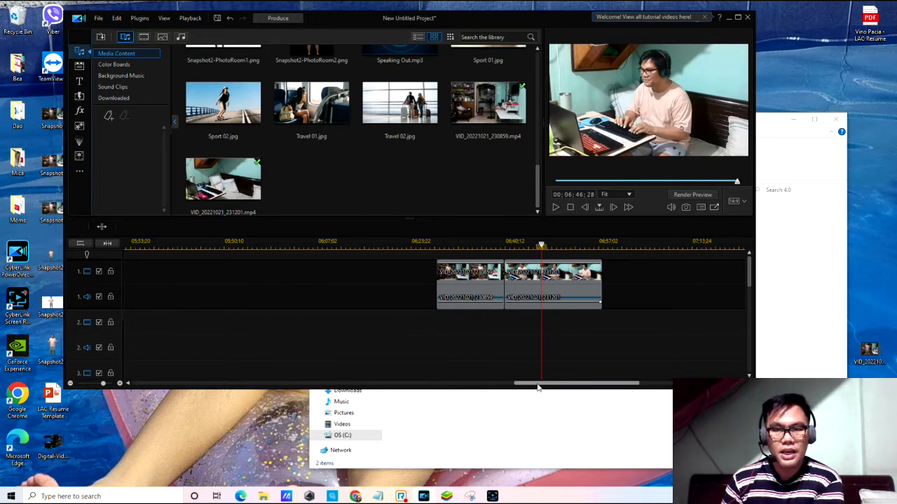
Step: Review the intro clips at the beginning of the timeline, playing from 00:00:03:12 to 00:00:10:21
{"action": "left_click_drag", "start_coordinate": [538, 387], "coordinate": [143, 370]}
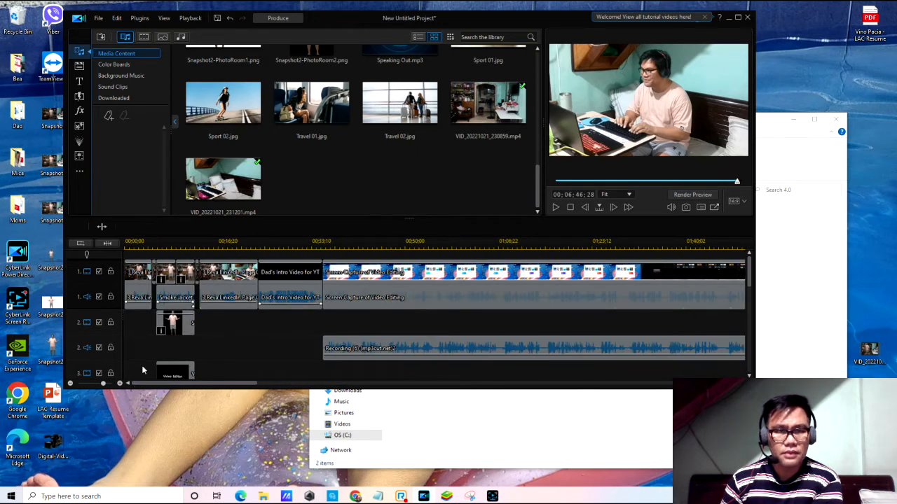
{"action": "left_click", "coordinate": [225, 244]}
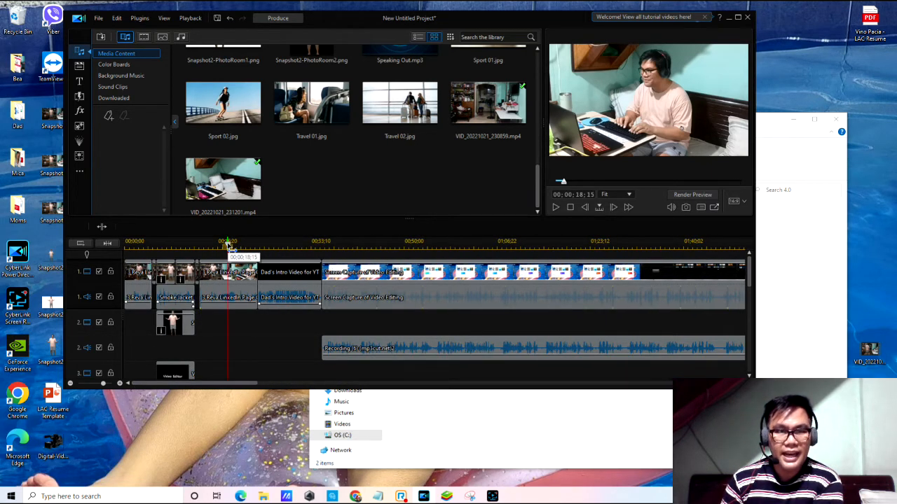
{"action": "left_click", "coordinate": [282, 243]}
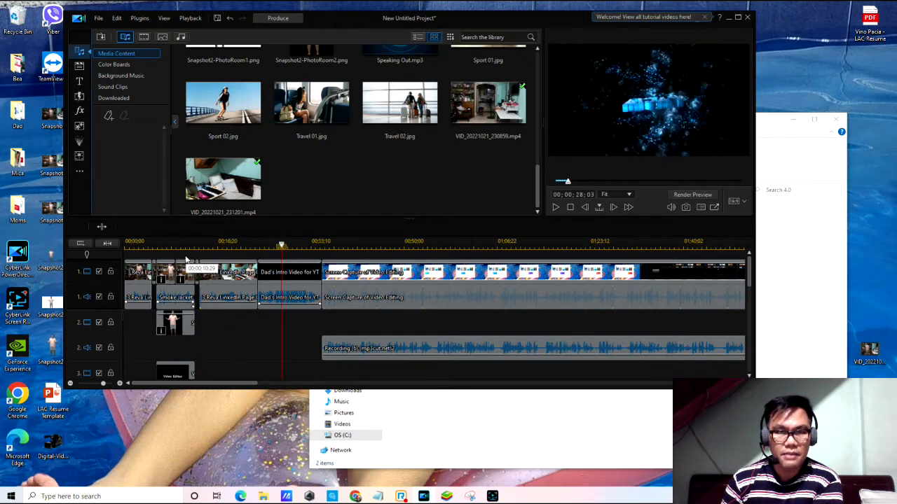
{"action": "left_click", "coordinate": [159, 243]}
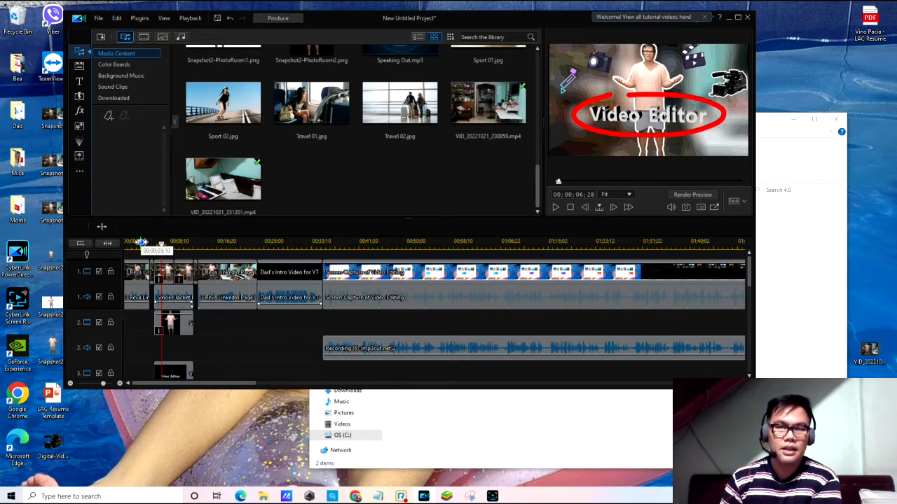
{"action": "left_click", "coordinate": [141, 242]}
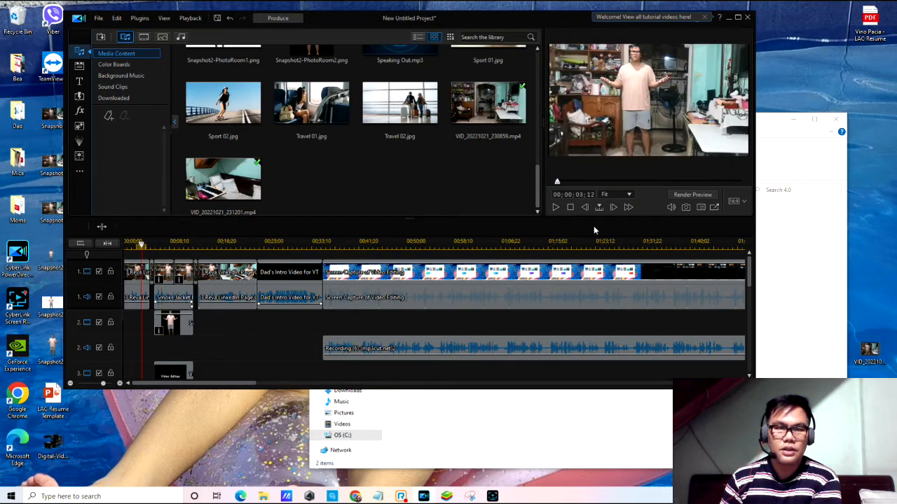
{"action": "left_click", "coordinate": [557, 208]}
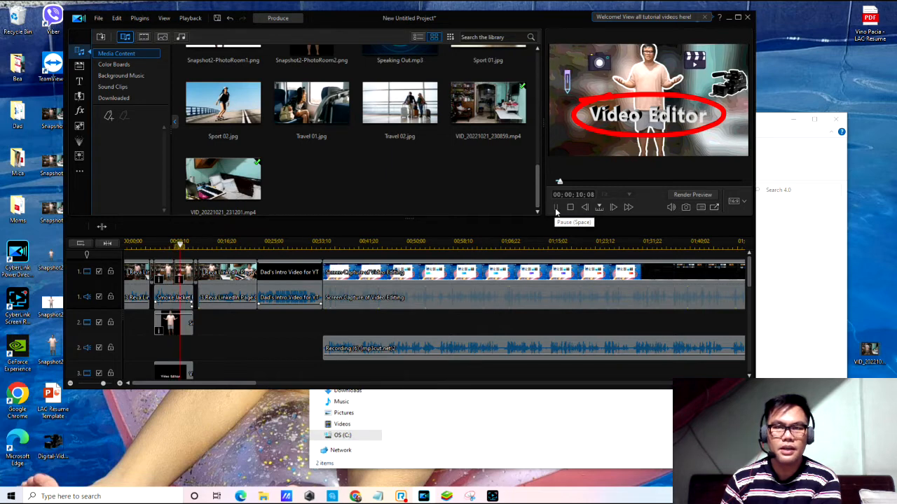
{"action": "left_click", "coordinate": [556, 208]}
Step: Return to the trimmed VID_20221021_230859 clip and play it to the open-arms pose, pausing at 00:06:36:13
{"action": "left_click_drag", "start_coordinate": [225, 382], "coordinate": [616, 393]}
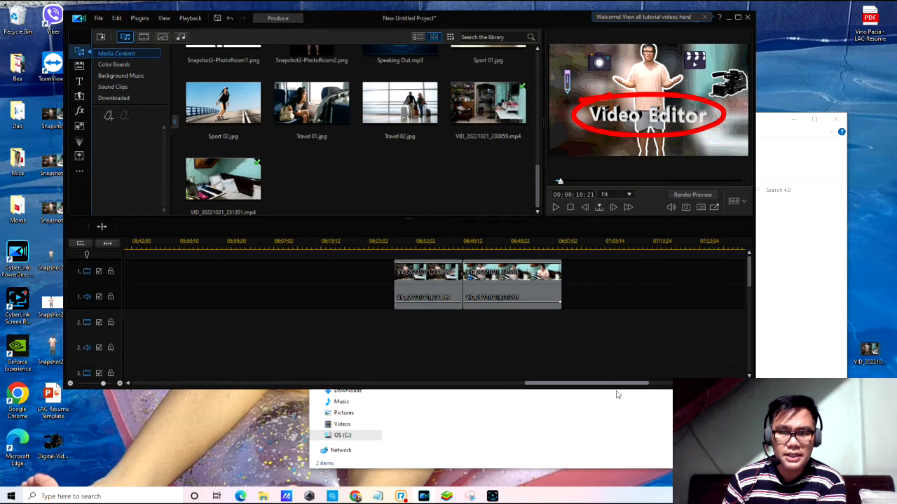
{"action": "left_click", "coordinate": [459, 244]}
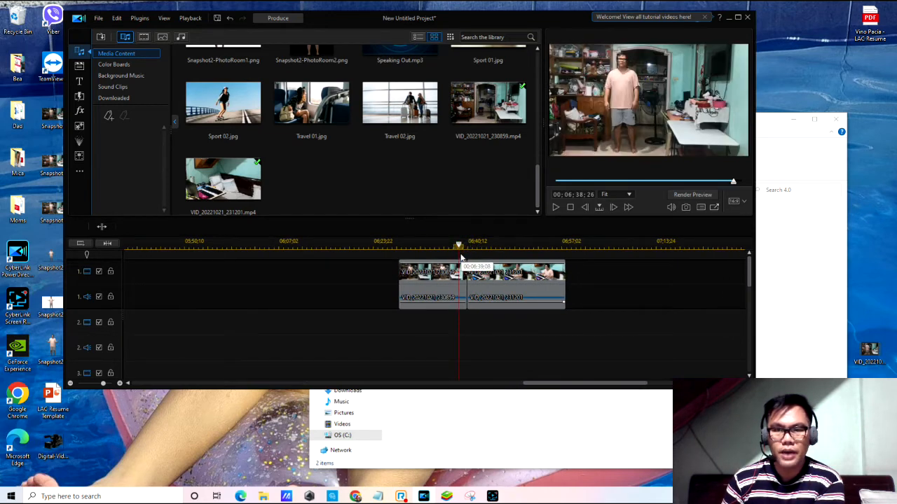
{"action": "left_click", "coordinate": [441, 244]}
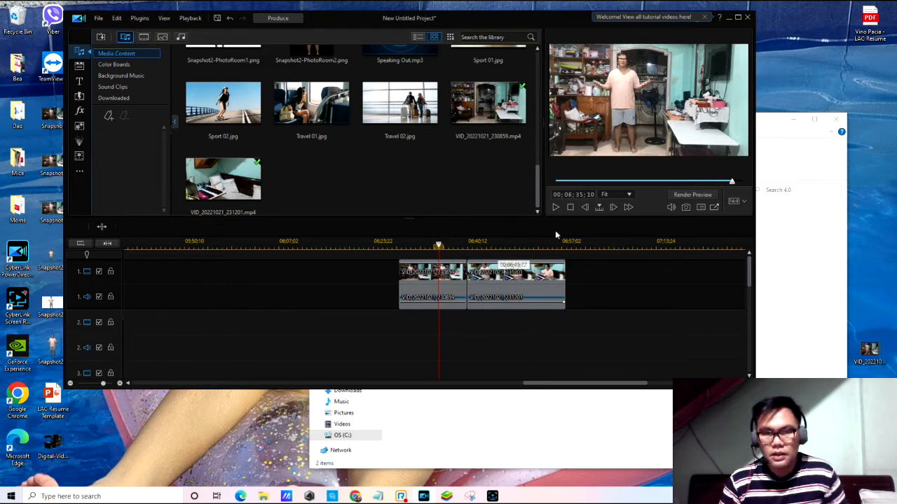
{"action": "left_click", "coordinate": [556, 209]}
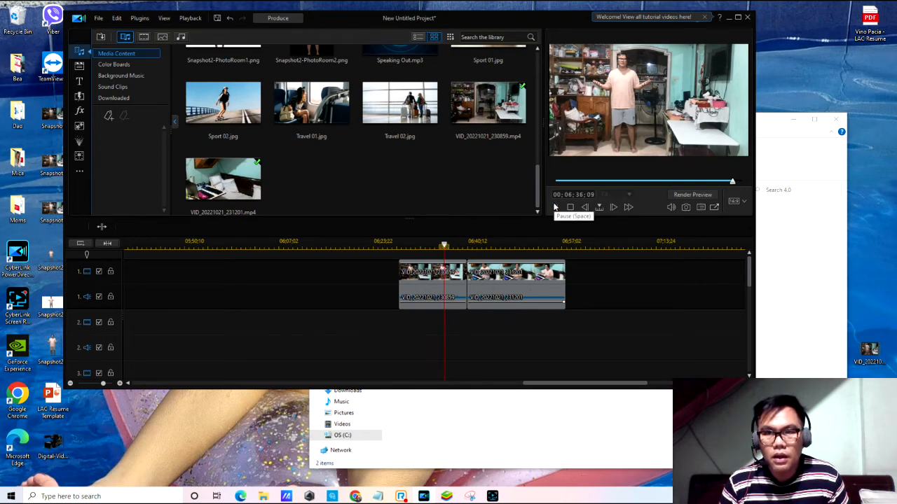
{"action": "left_click", "coordinate": [437, 245]}
{"action": "left_click", "coordinate": [553, 209]}
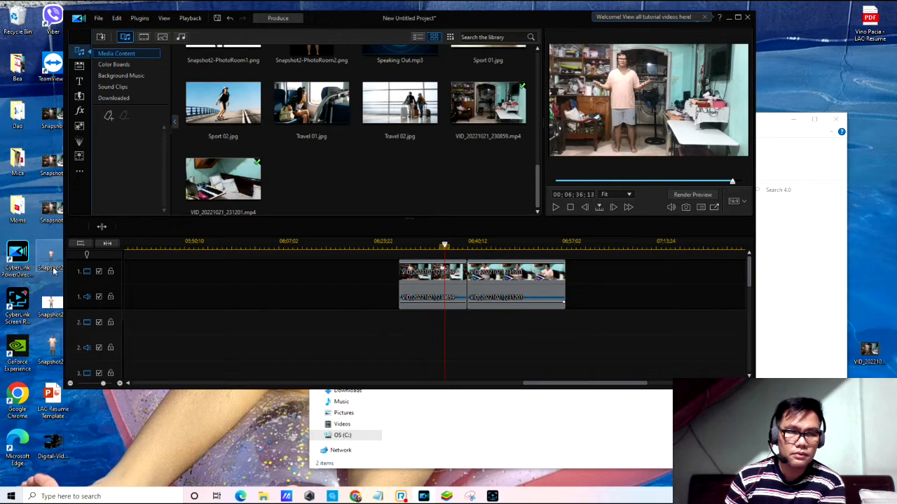
Step: View the desktop images Snapshot2.jpg and Snapshot2-PhotoRoom2.png in the photo viewer, closing each one
{"action": "double_click", "coordinate": [50, 212]}
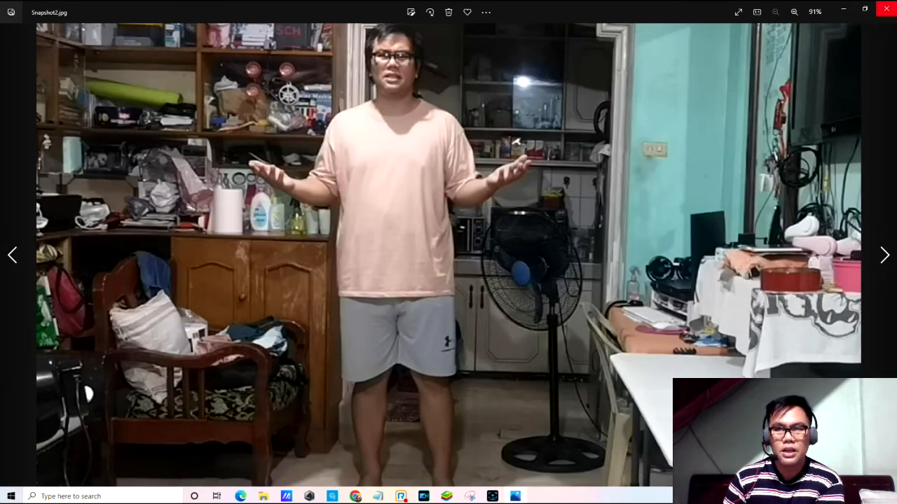
{"action": "left_click", "coordinate": [887, 9]}
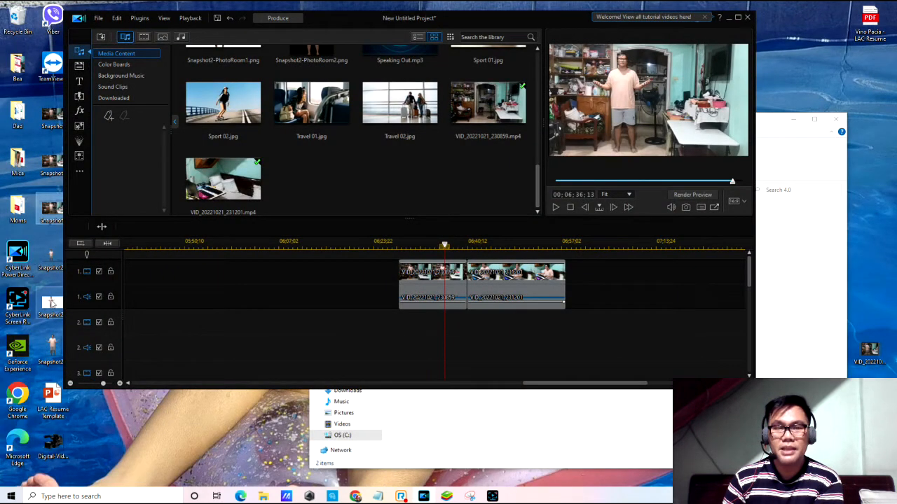
{"action": "double_click", "coordinate": [51, 354]}
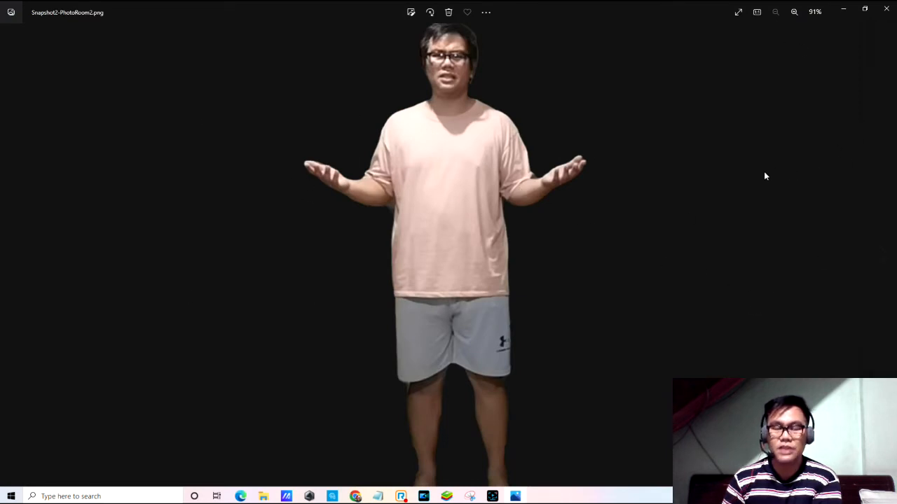
{"action": "left_click", "coordinate": [885, 10]}
Step: Select the track 1 clip under the Video Editor title near the timeline start and browse the video effects library
{"action": "left_click_drag", "start_coordinate": [538, 383], "coordinate": [106, 389]}
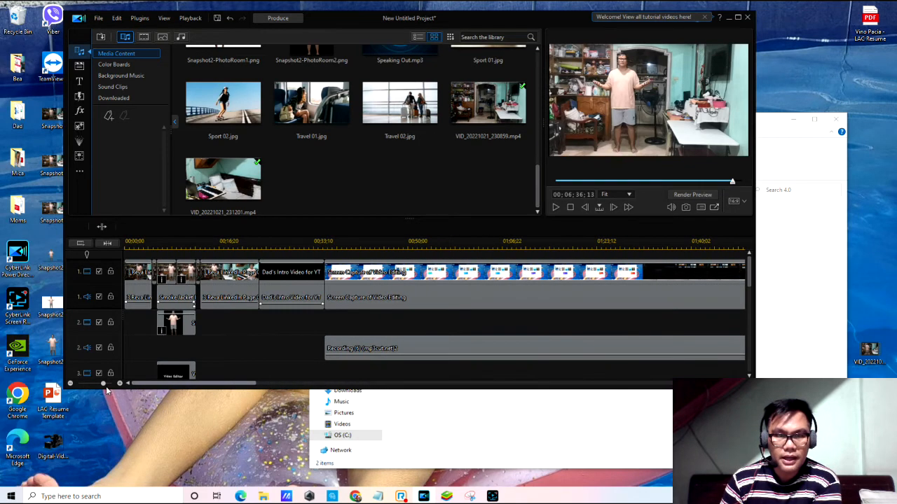
{"action": "left_click", "coordinate": [167, 274]}
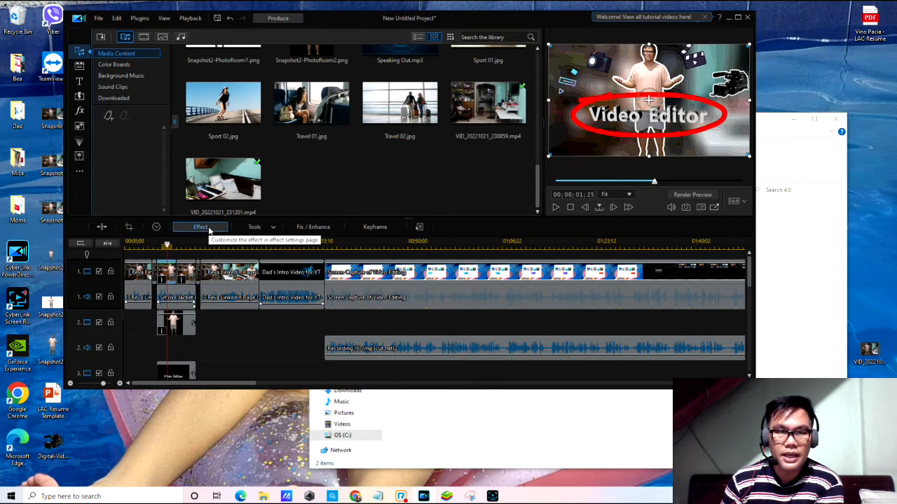
{"action": "left_click", "coordinate": [79, 112]}
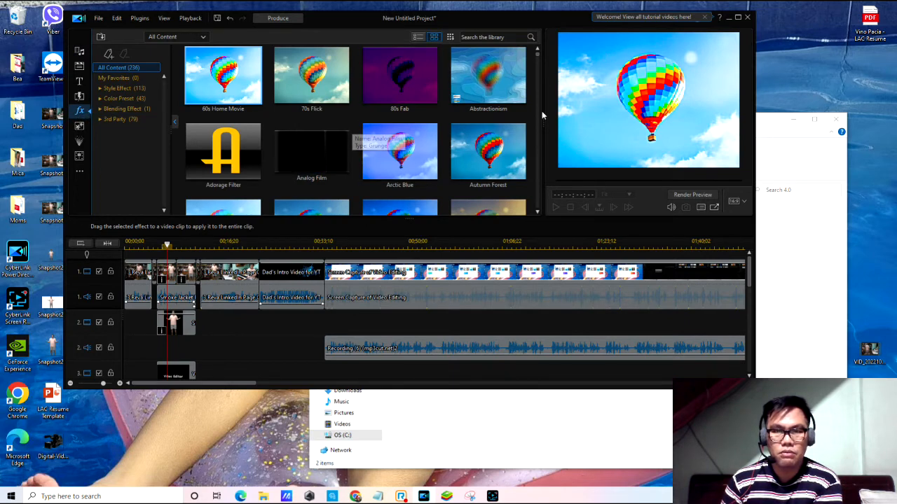
{"action": "scroll", "coordinate": [312, 157], "scroll_direction": "down", "scroll_amount": 2}
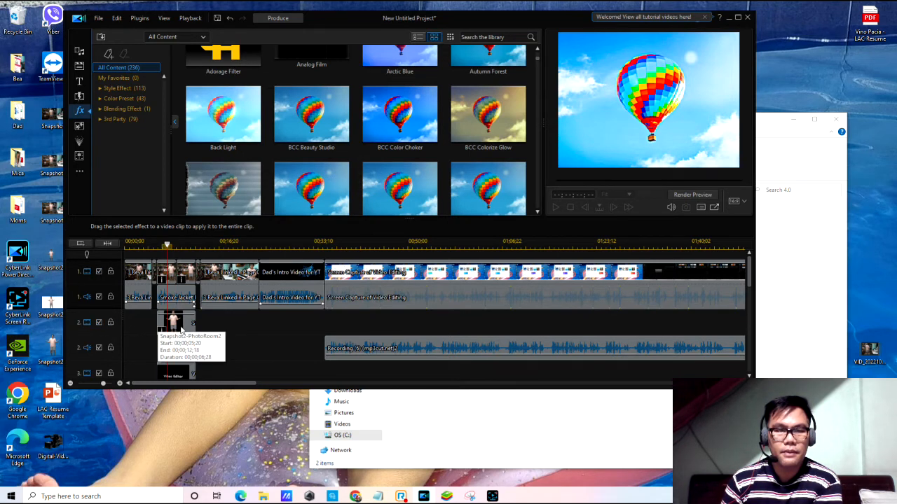
Step: Select the Snapshot2-PhotoRoom2 cutout on track 2, view its source image from the desktop, and select the track 1 clip above it
{"action": "left_click", "coordinate": [182, 327]}
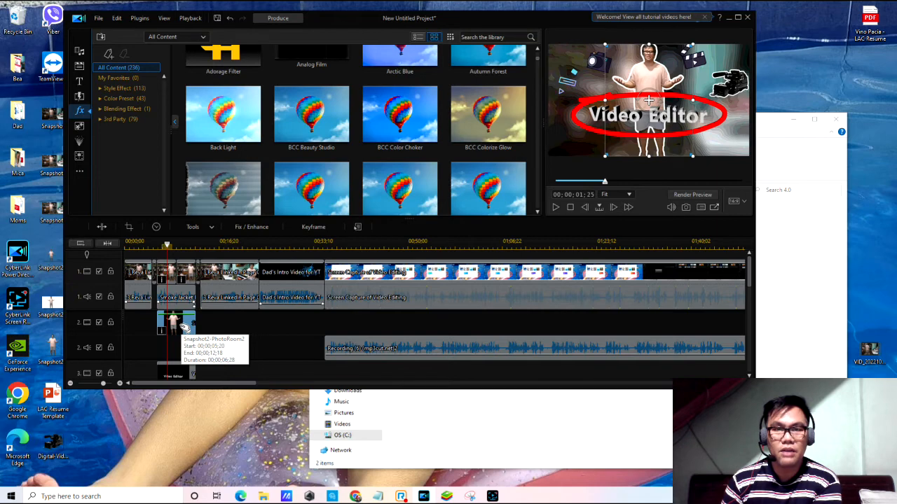
{"action": "double_click", "coordinate": [53, 350]}
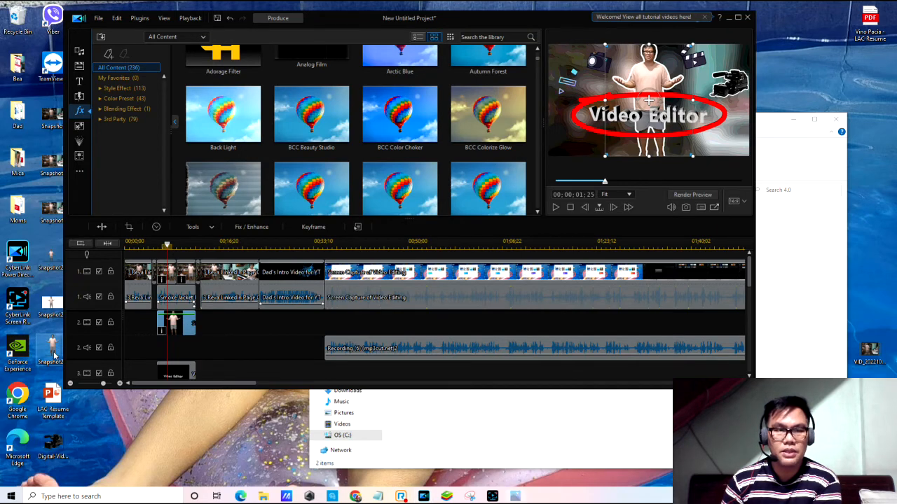
{"action": "left_click", "coordinate": [886, 8]}
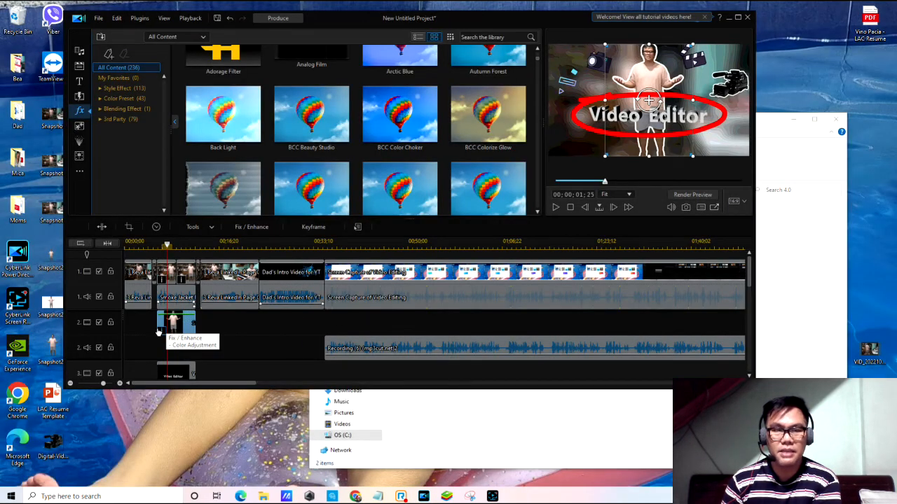
{"action": "left_click", "coordinate": [172, 271]}
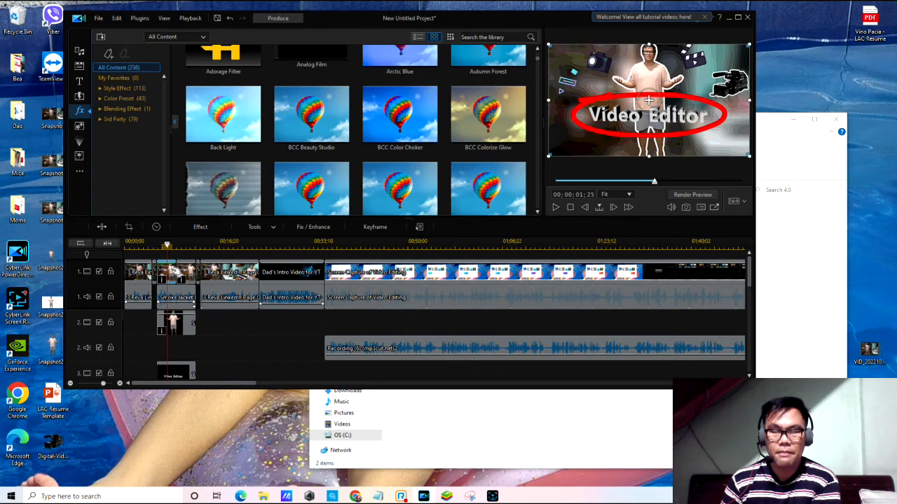
Step: Try a border size of 2 on the Snapshot2-PhotoRoom2 cutout in PiP Designer and leave the designer without saving
{"action": "left_click", "coordinate": [186, 326]}
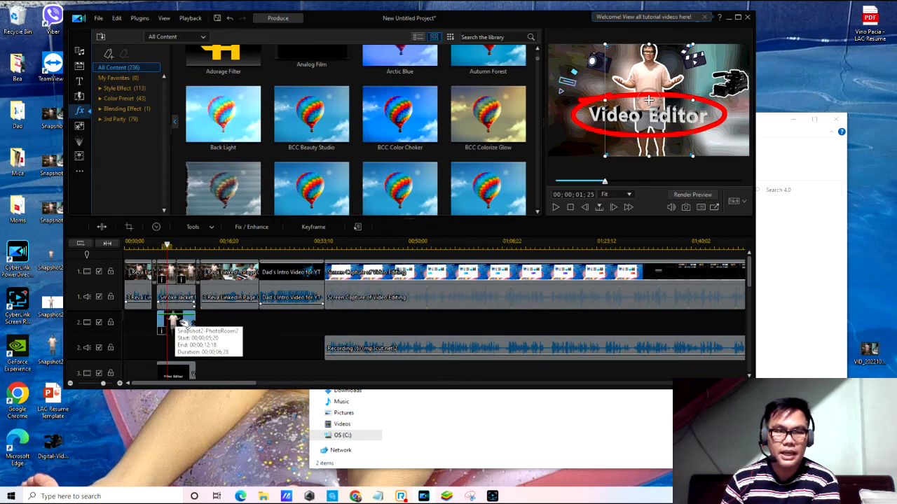
{"action": "left_click", "coordinate": [206, 231]}
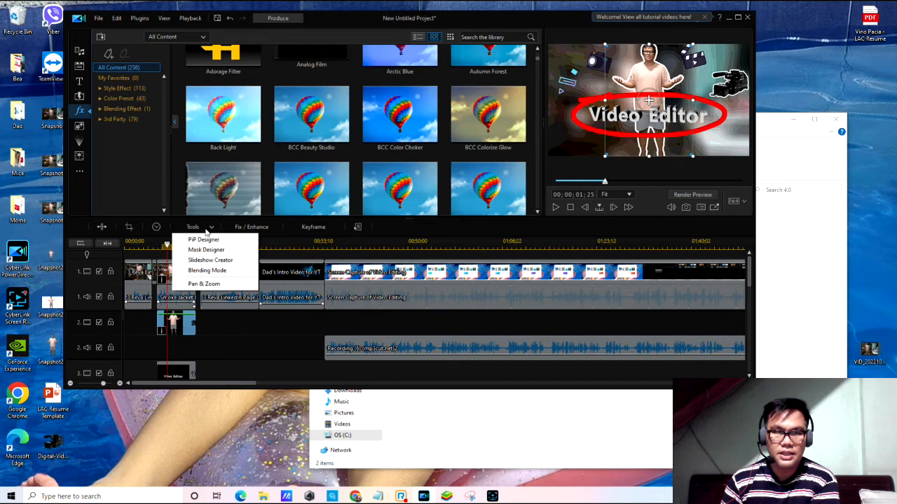
{"action": "left_click", "coordinate": [206, 240]}
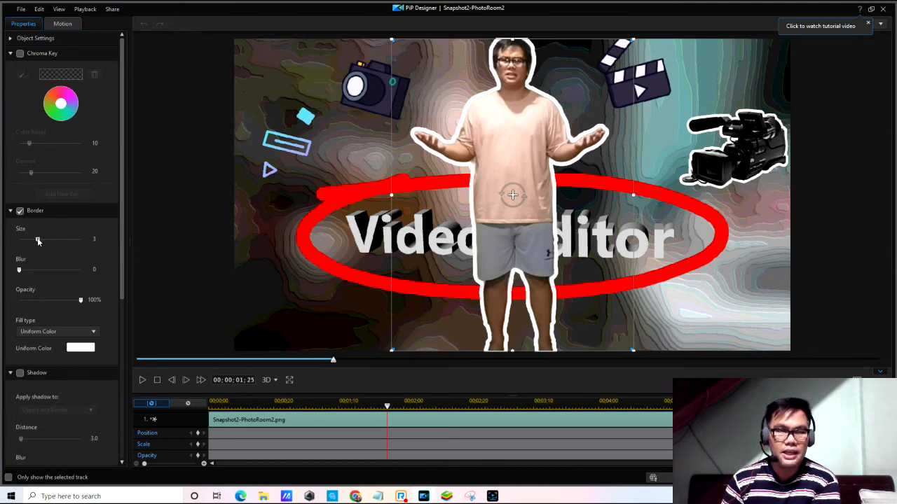
{"action": "left_click_drag", "start_coordinate": [38, 241], "coordinate": [34, 243]}
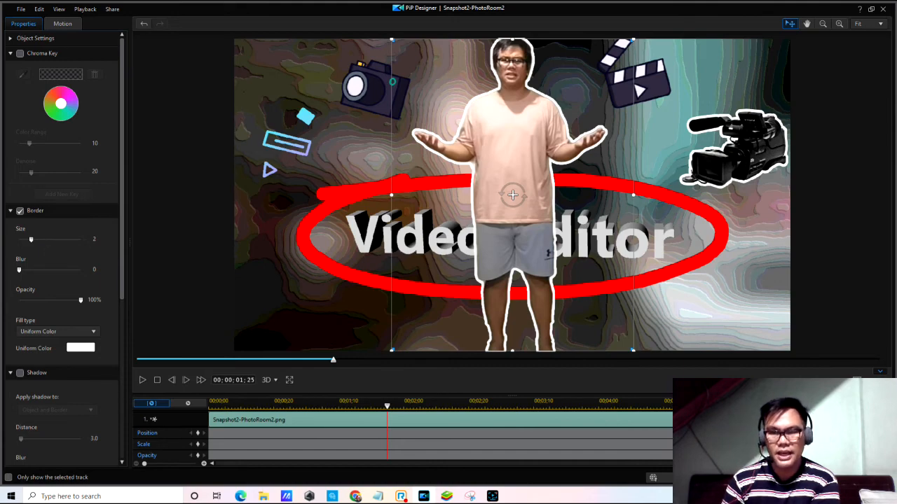
{"action": "left_click", "coordinate": [859, 478]}
{"action": "left_click", "coordinate": [469, 268]}
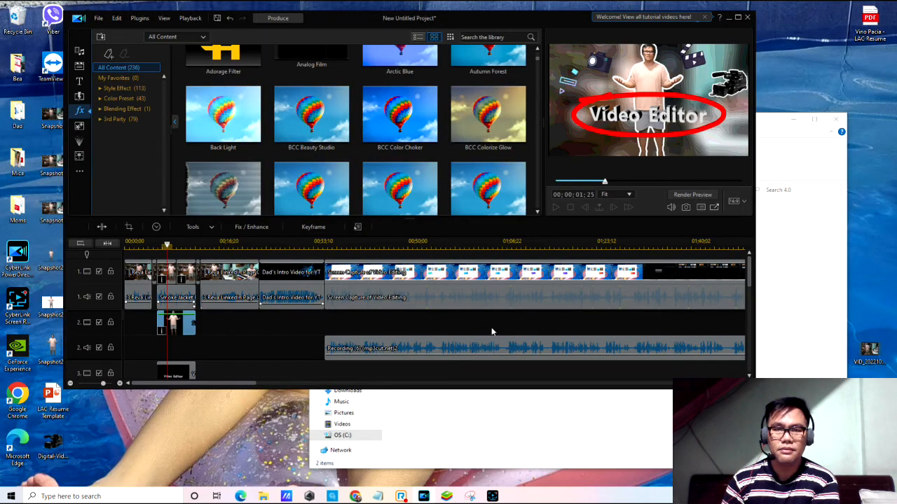